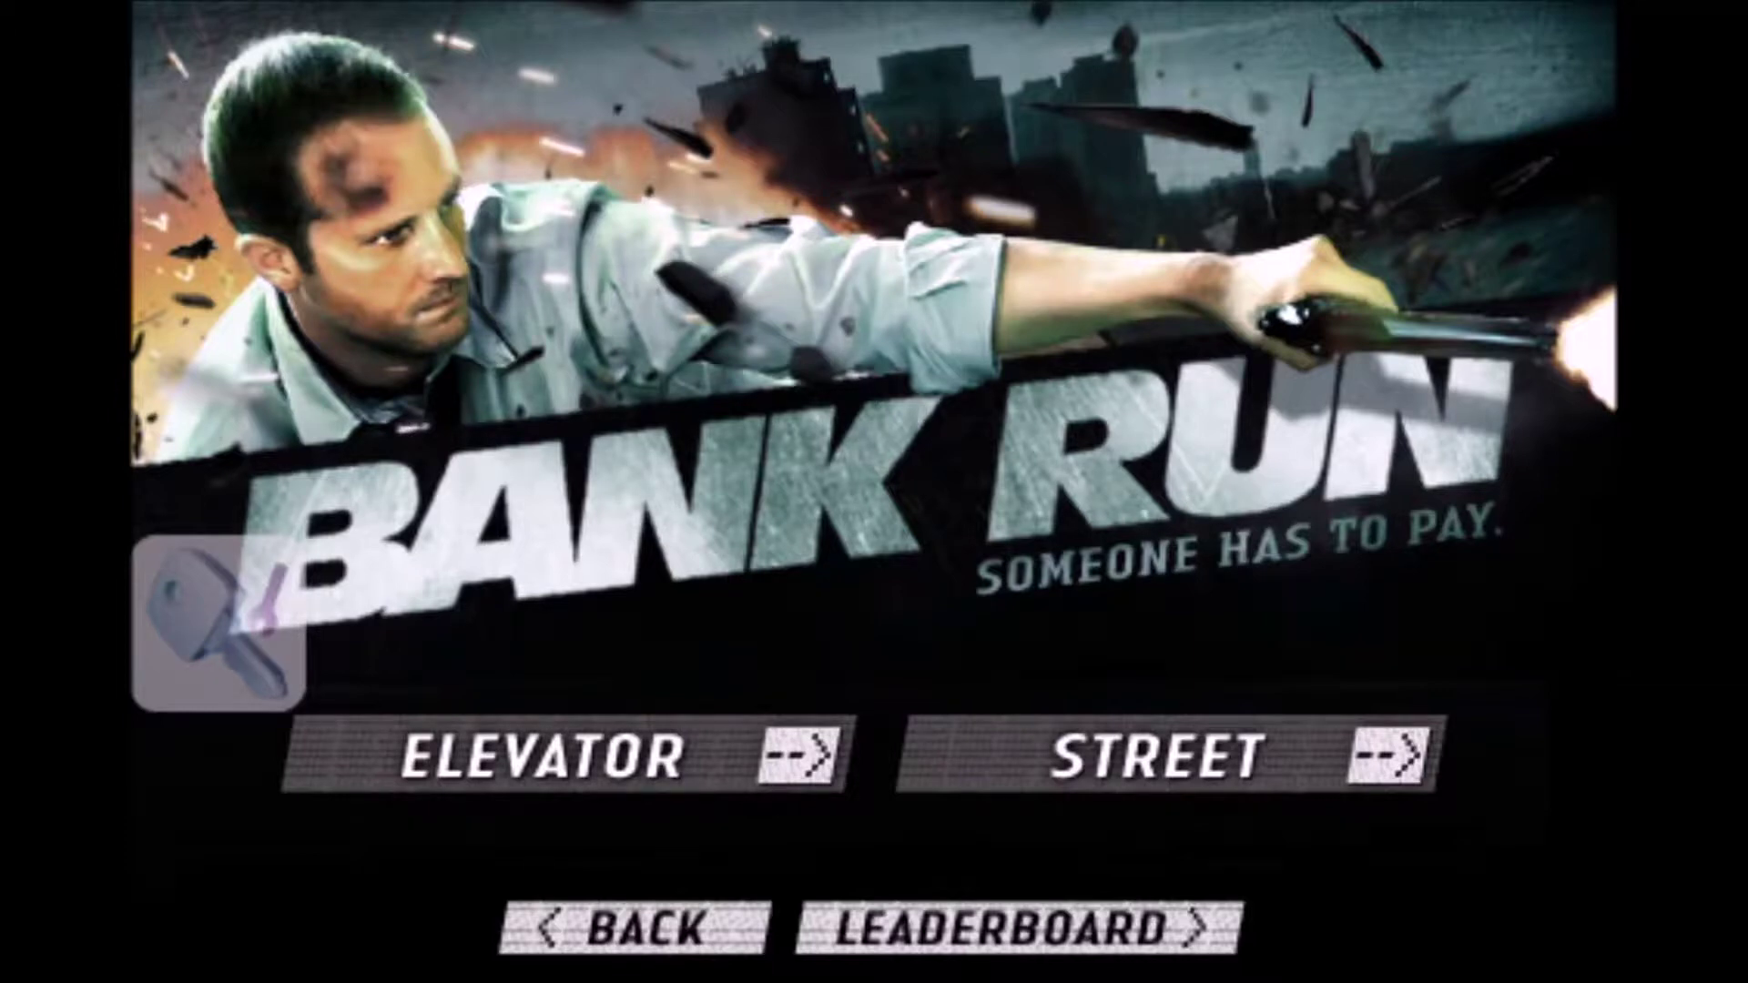
Step: Choose Street mode and resume the saved game at level 15
{"action": "left_click", "coordinate": [1171, 754]}
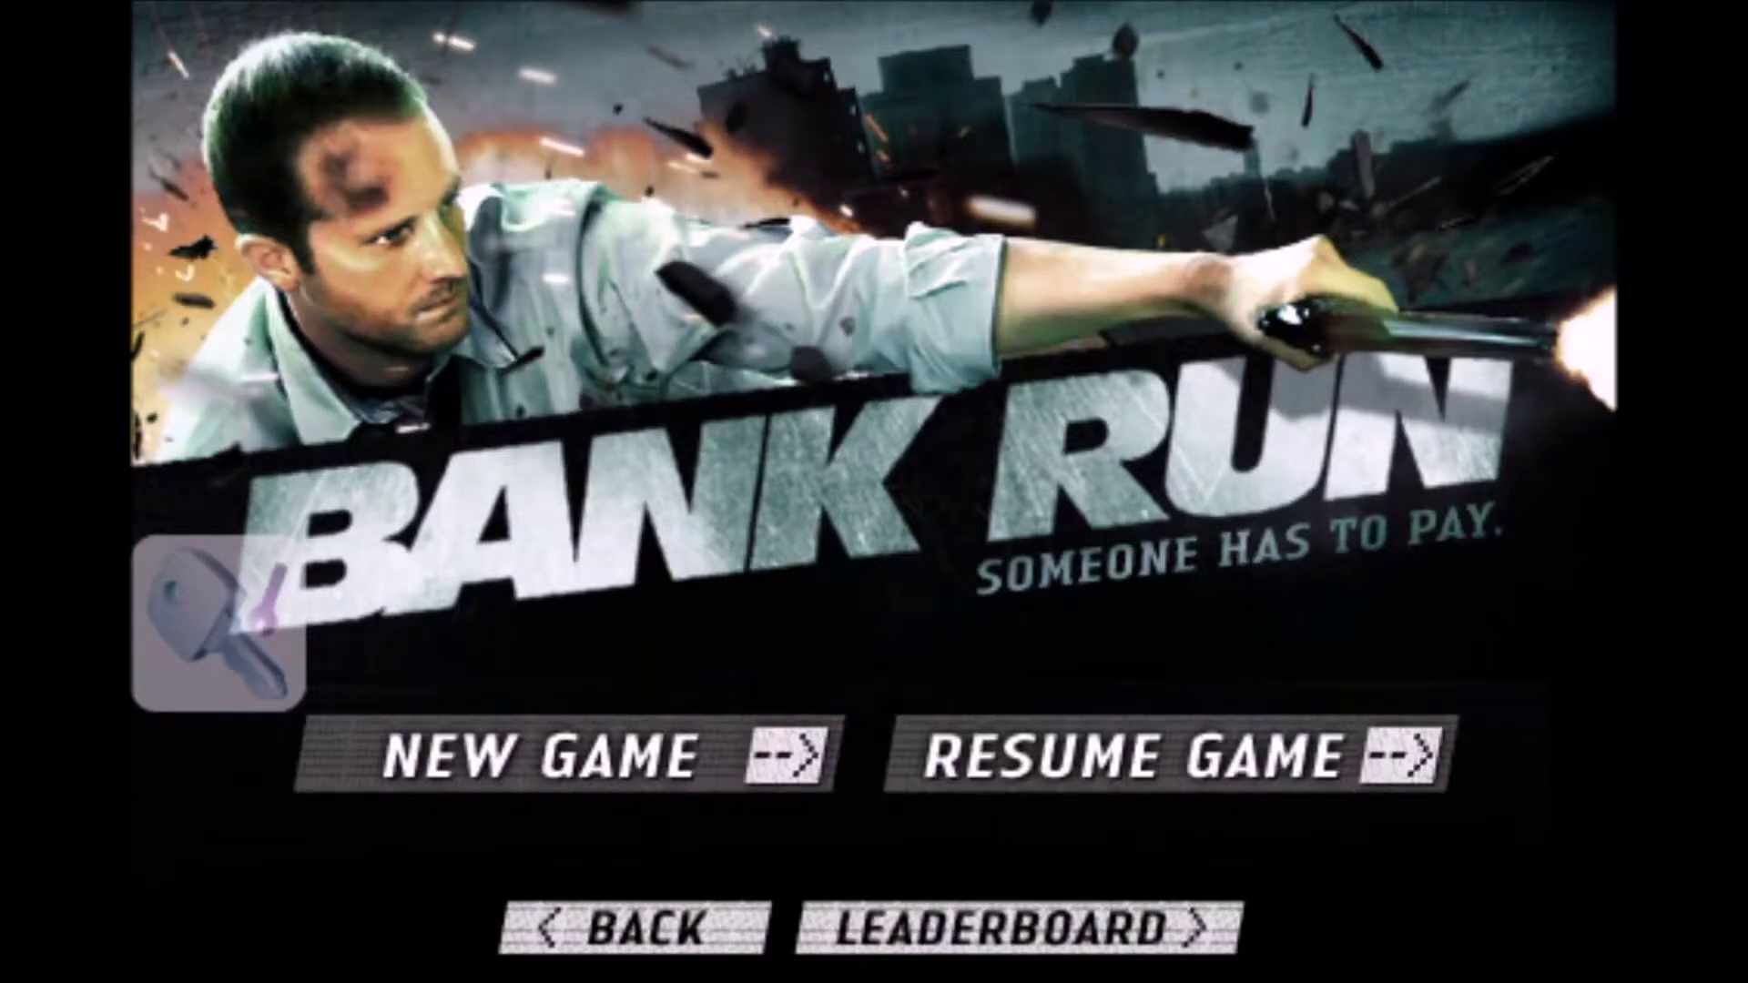
{"action": "left_click", "coordinate": [1171, 754]}
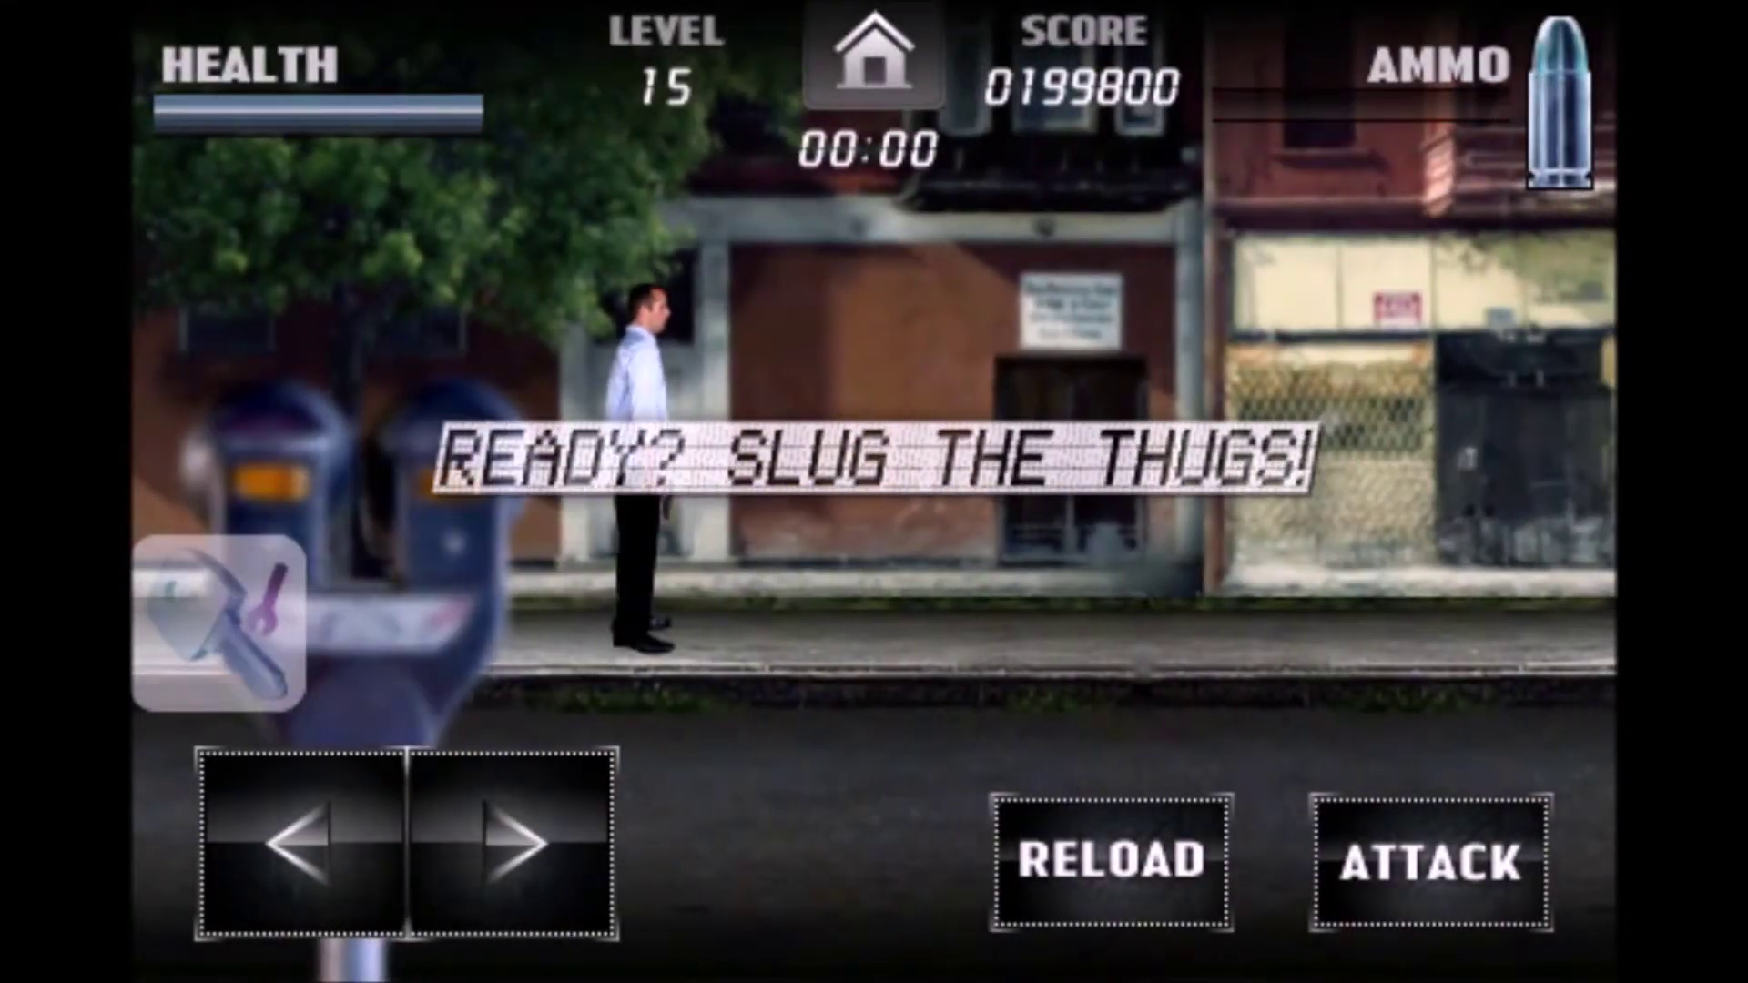
Step: Play briefly, walking right then left, then pause and bring up the GamePlayer search panel
{"action": "left_click", "coordinate": [873, 57]}
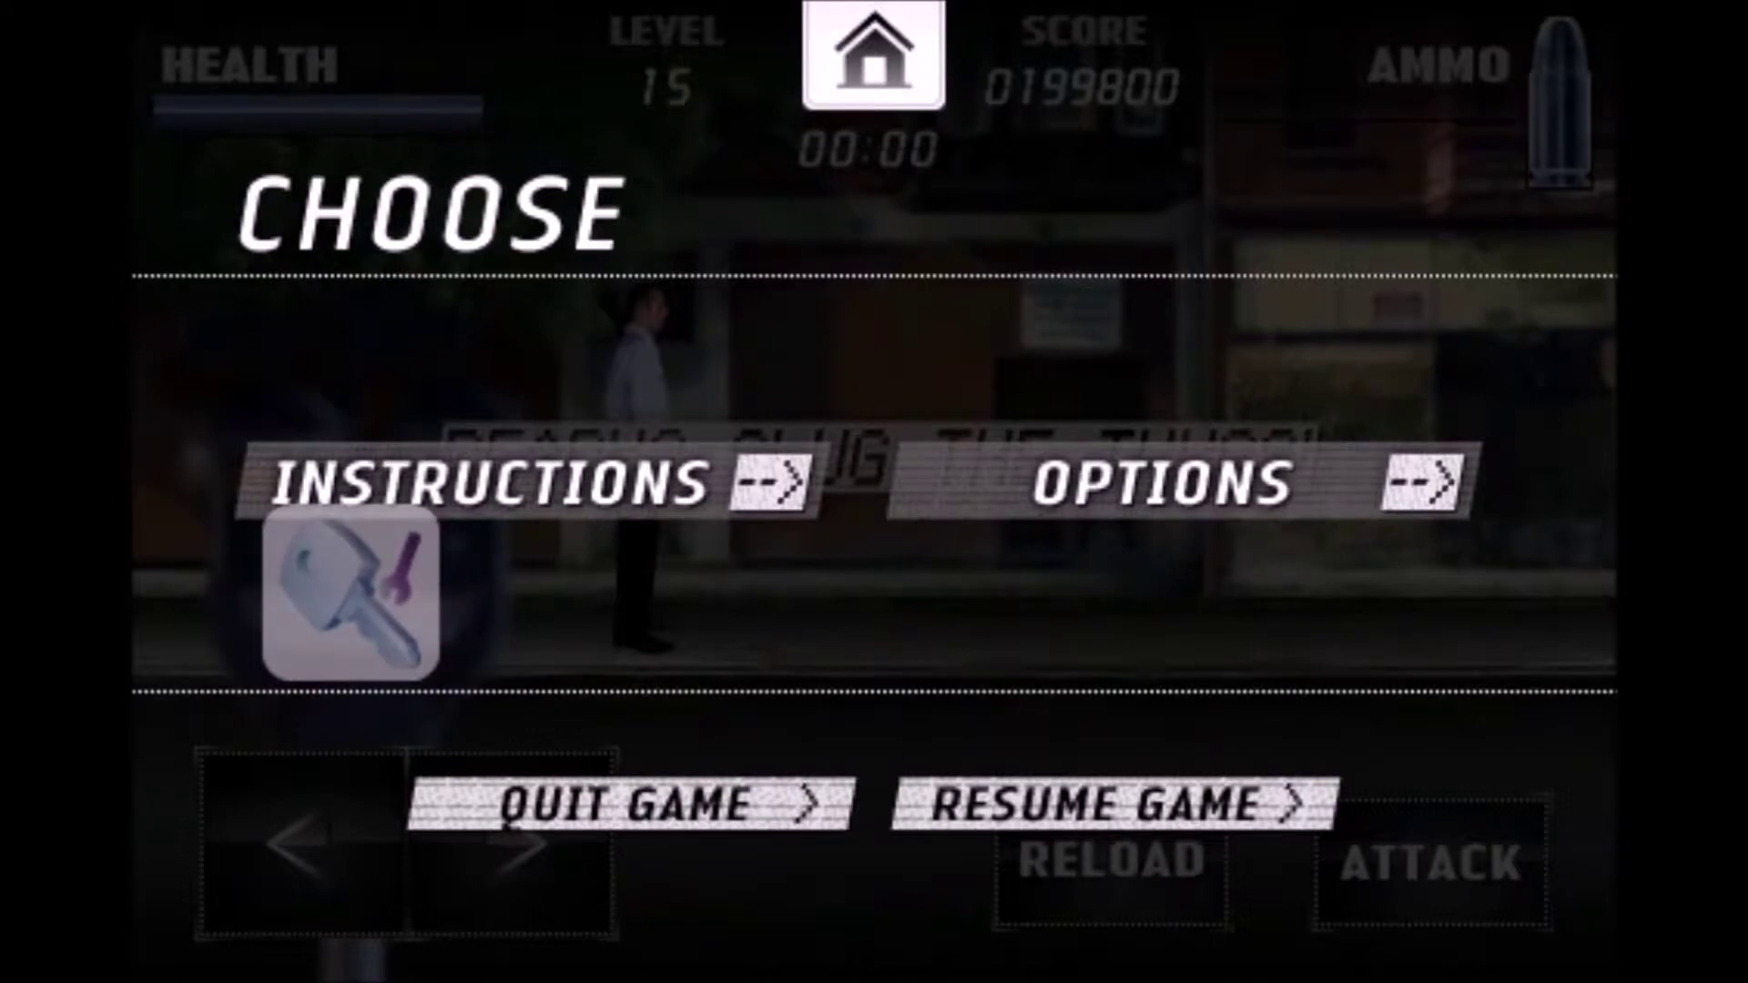
{"action": "left_click", "coordinate": [1113, 804]}
{"action": "left_click", "coordinate": [513, 843]}
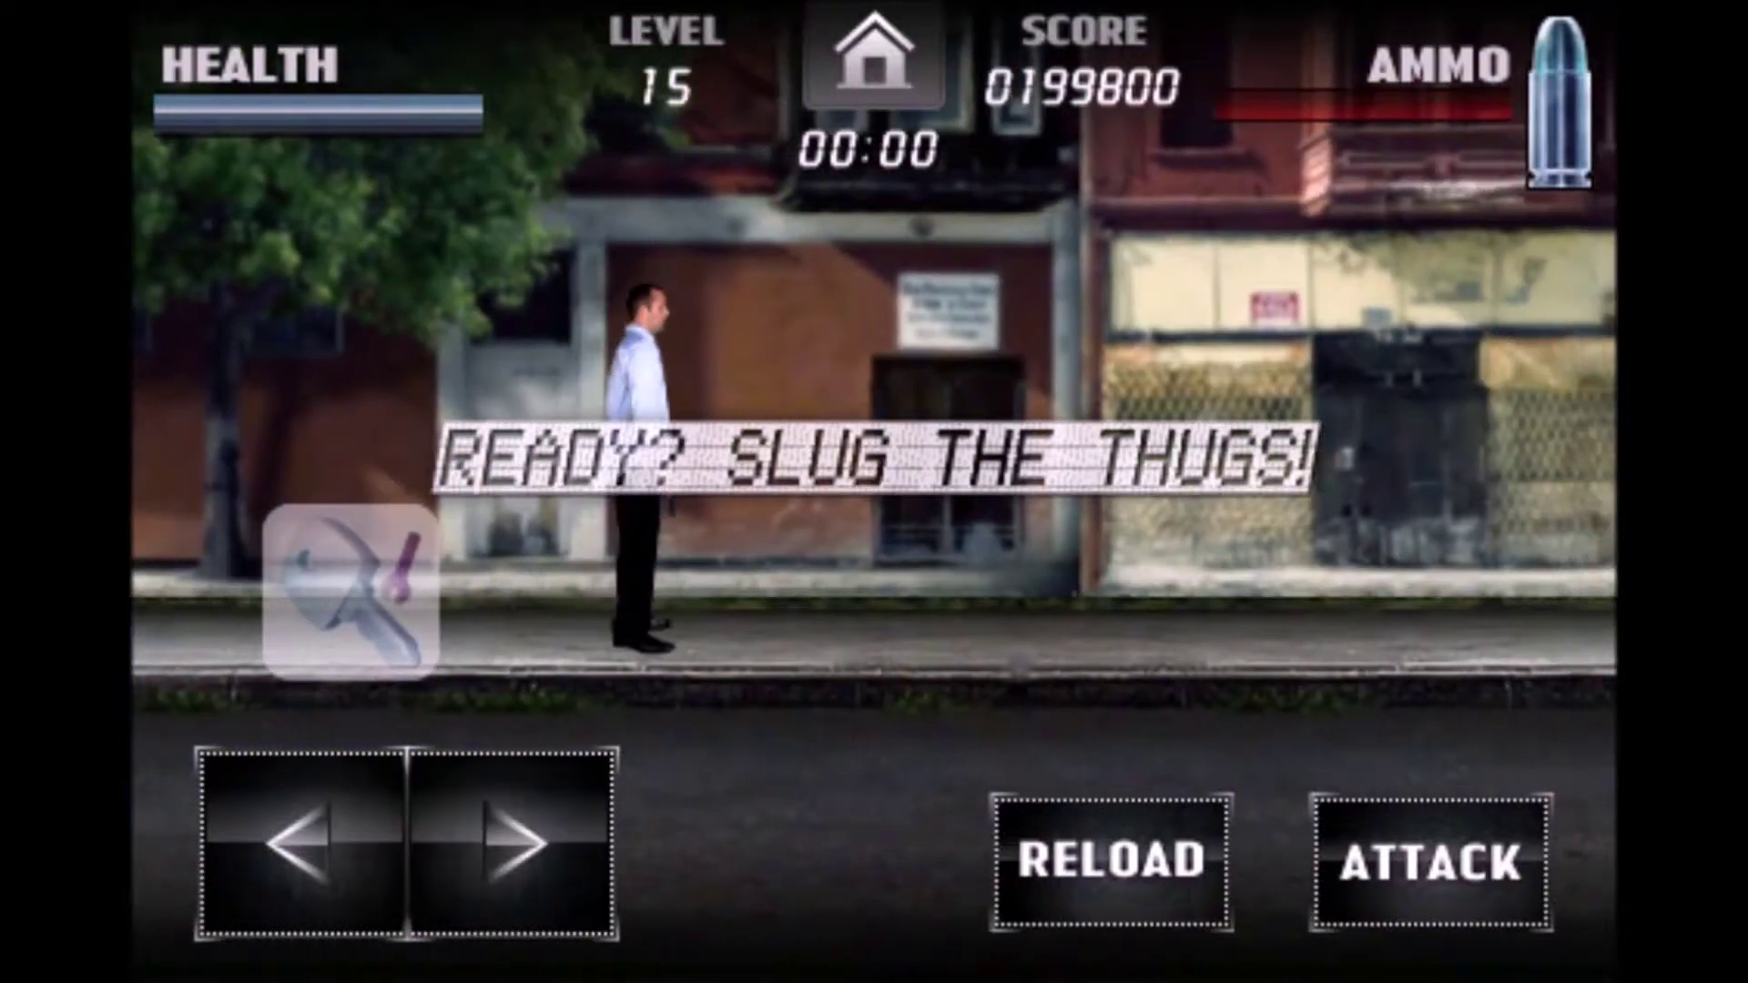
{"action": "left_click", "coordinate": [512, 843]}
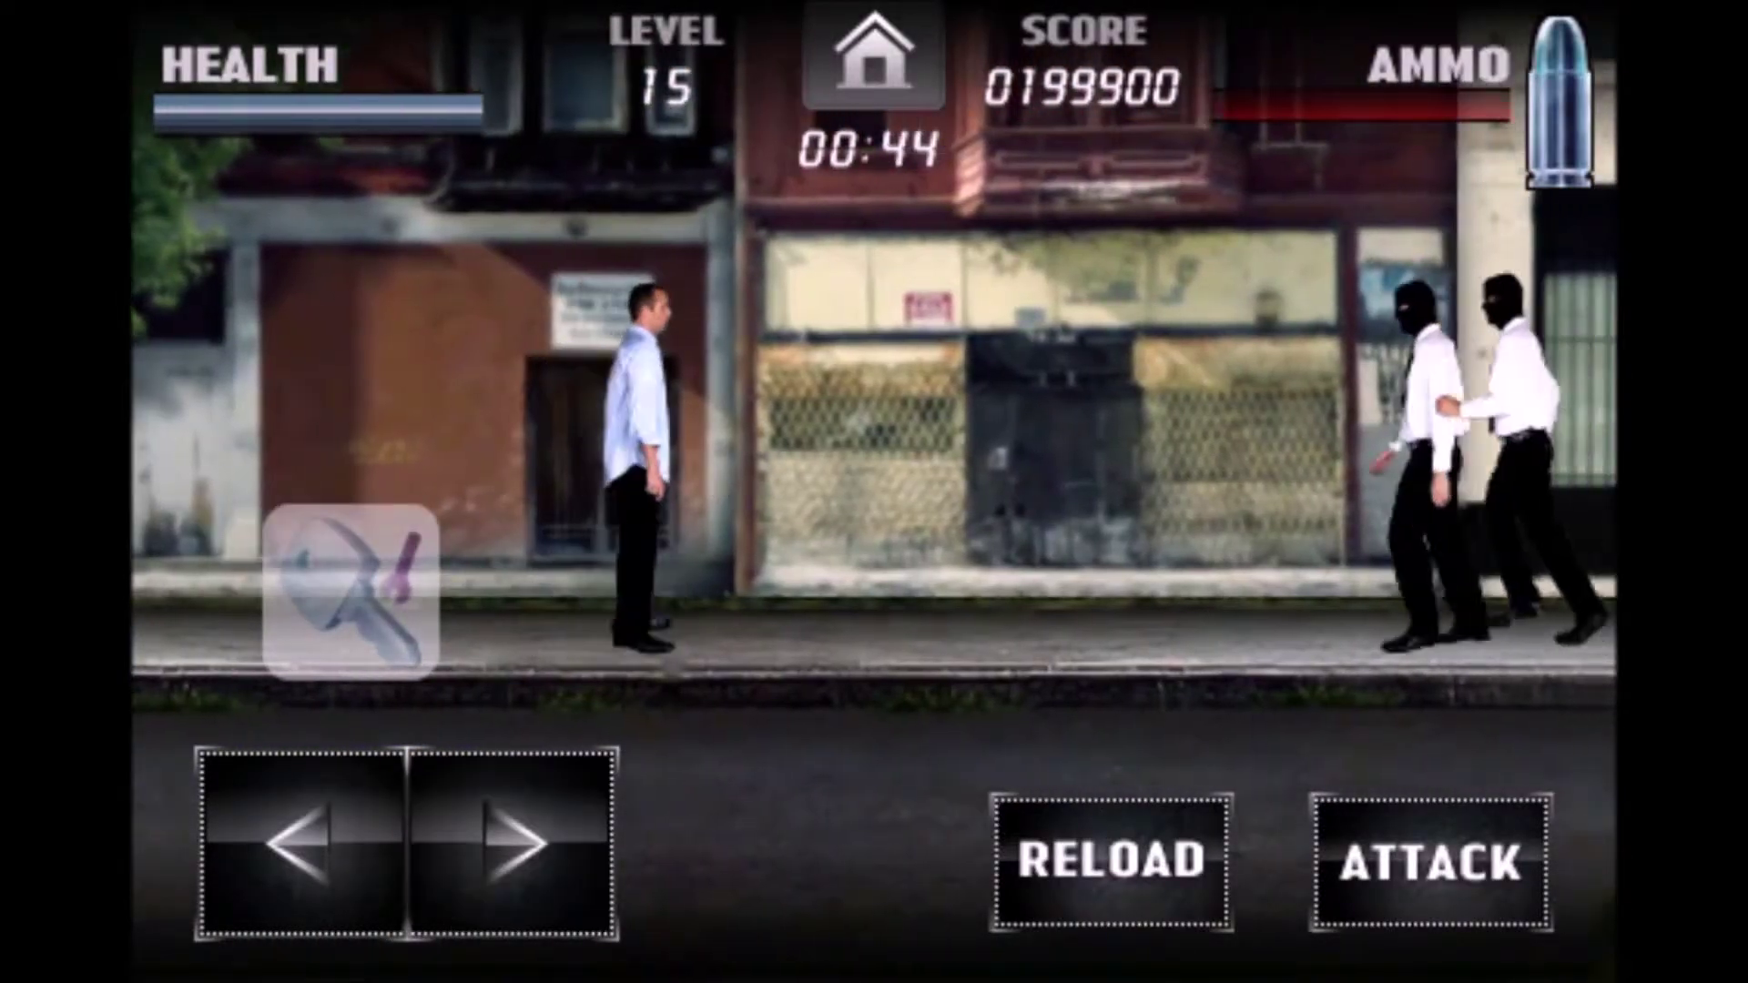
{"action": "left_click", "coordinate": [303, 843]}
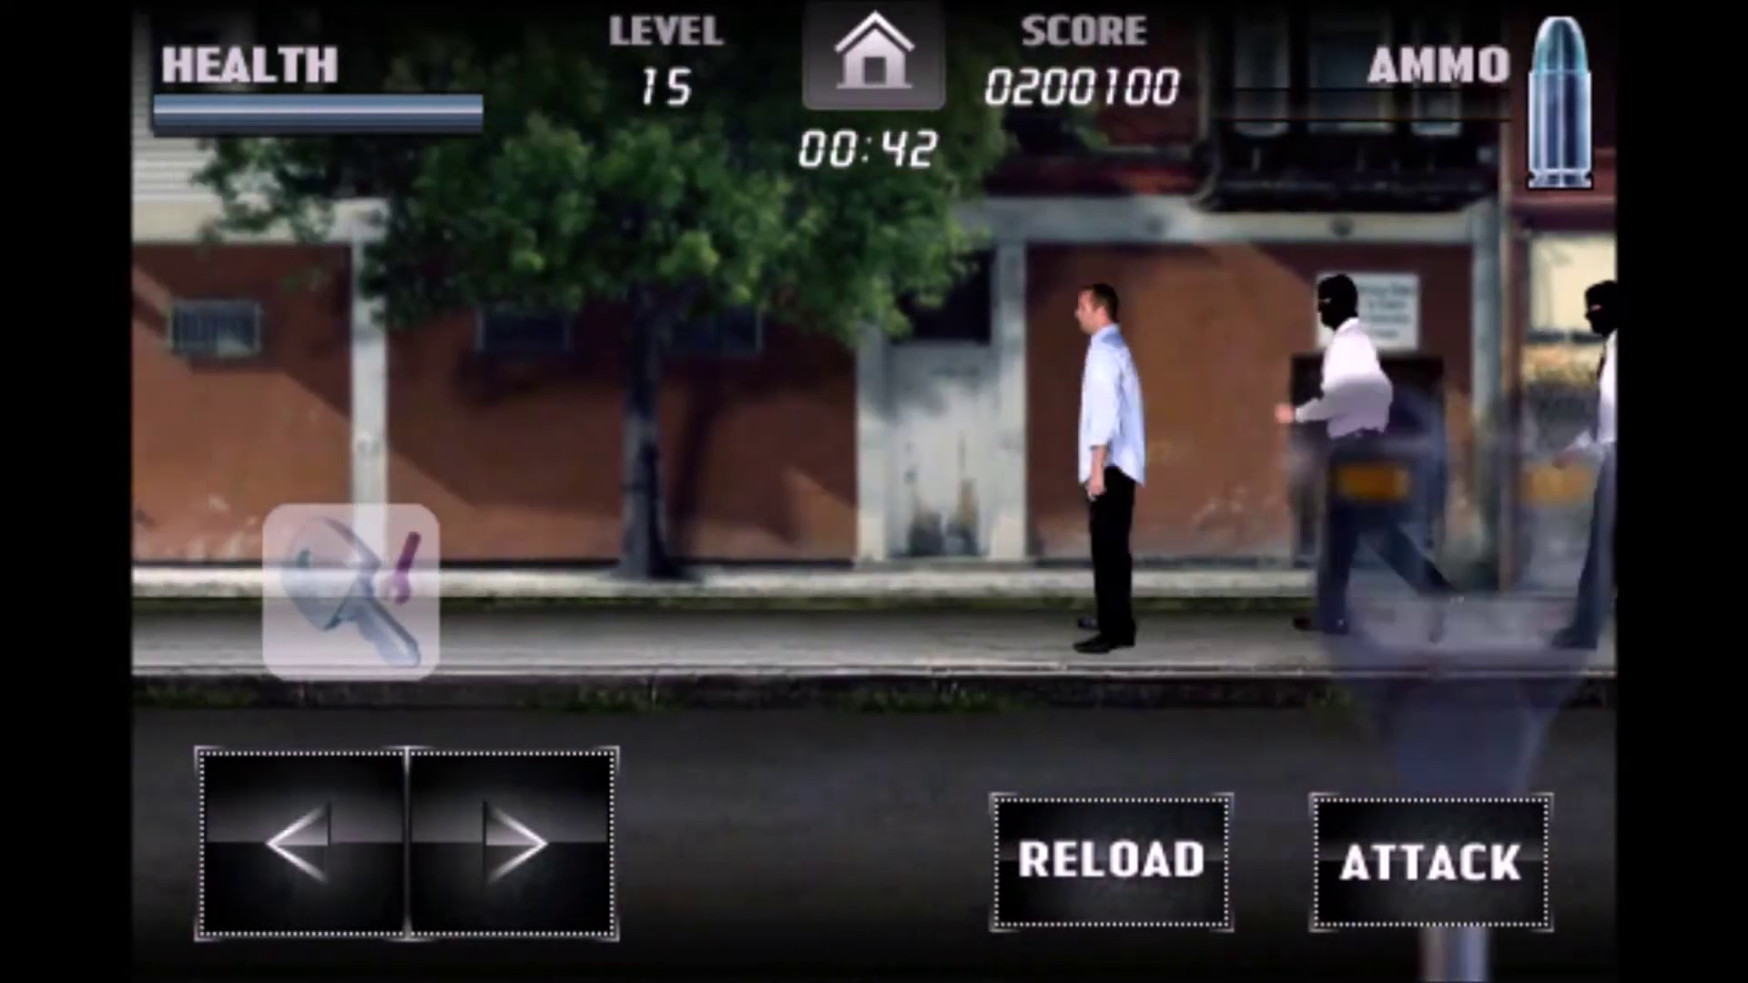
{"action": "left_click", "coordinate": [873, 55]}
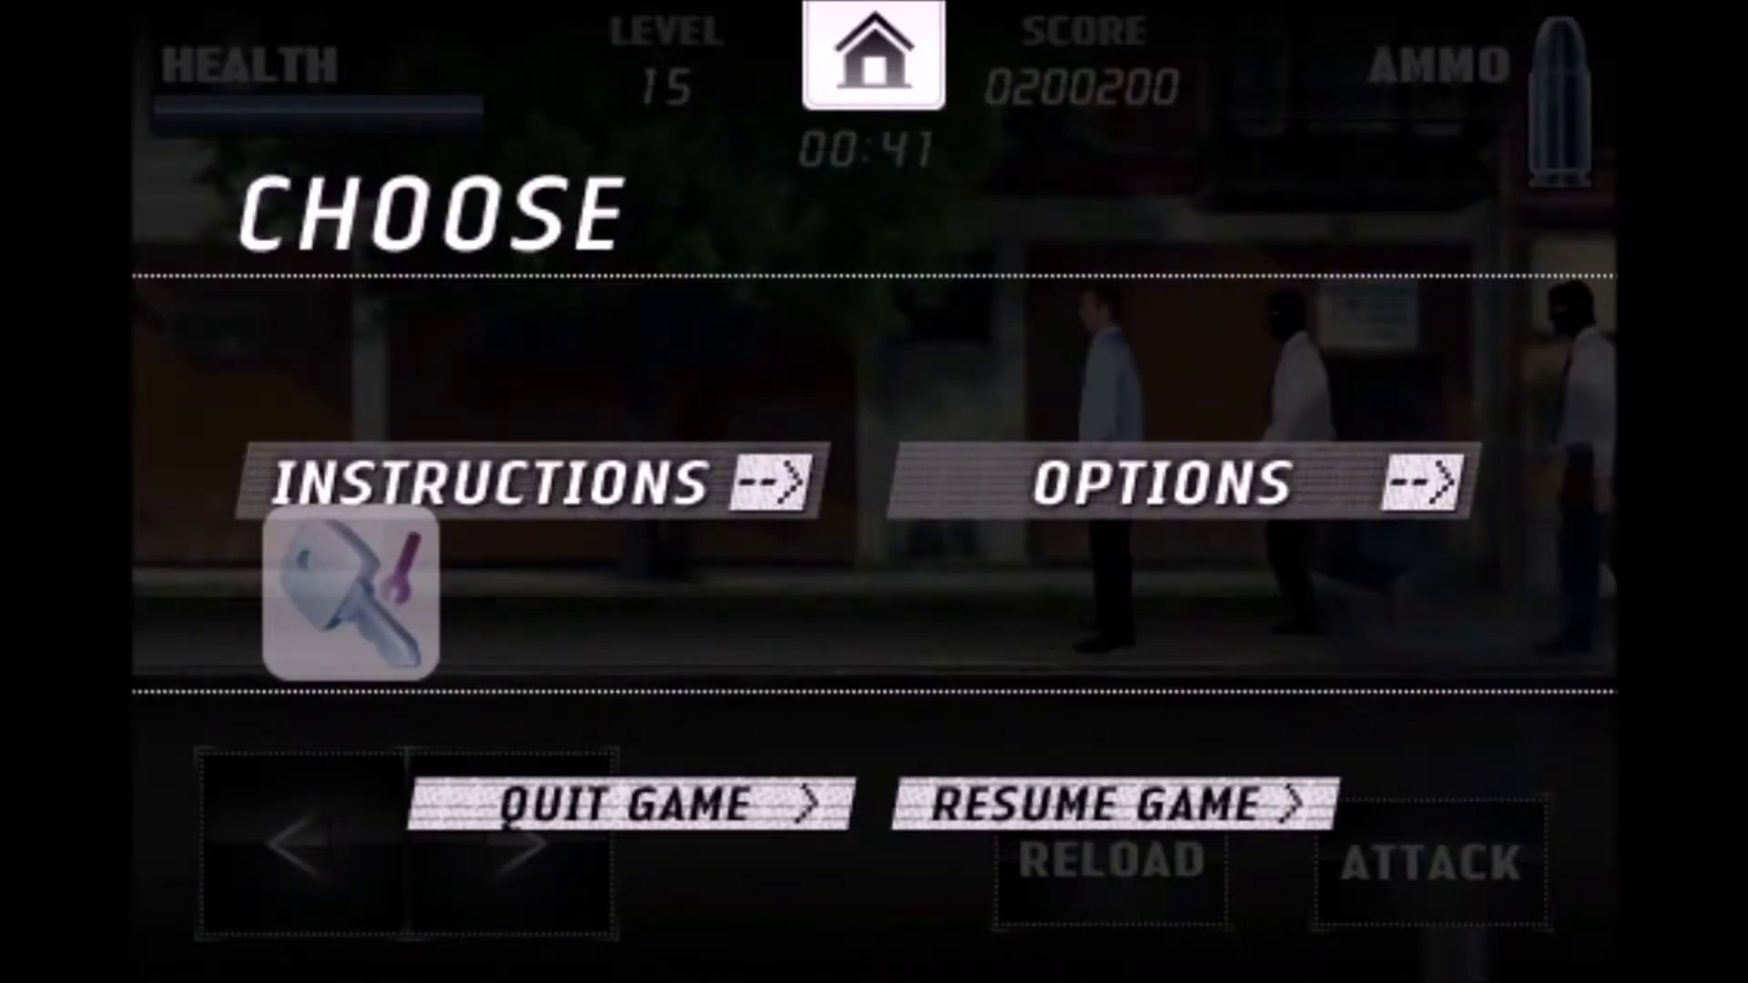
{"action": "left_click", "coordinate": [350, 592]}
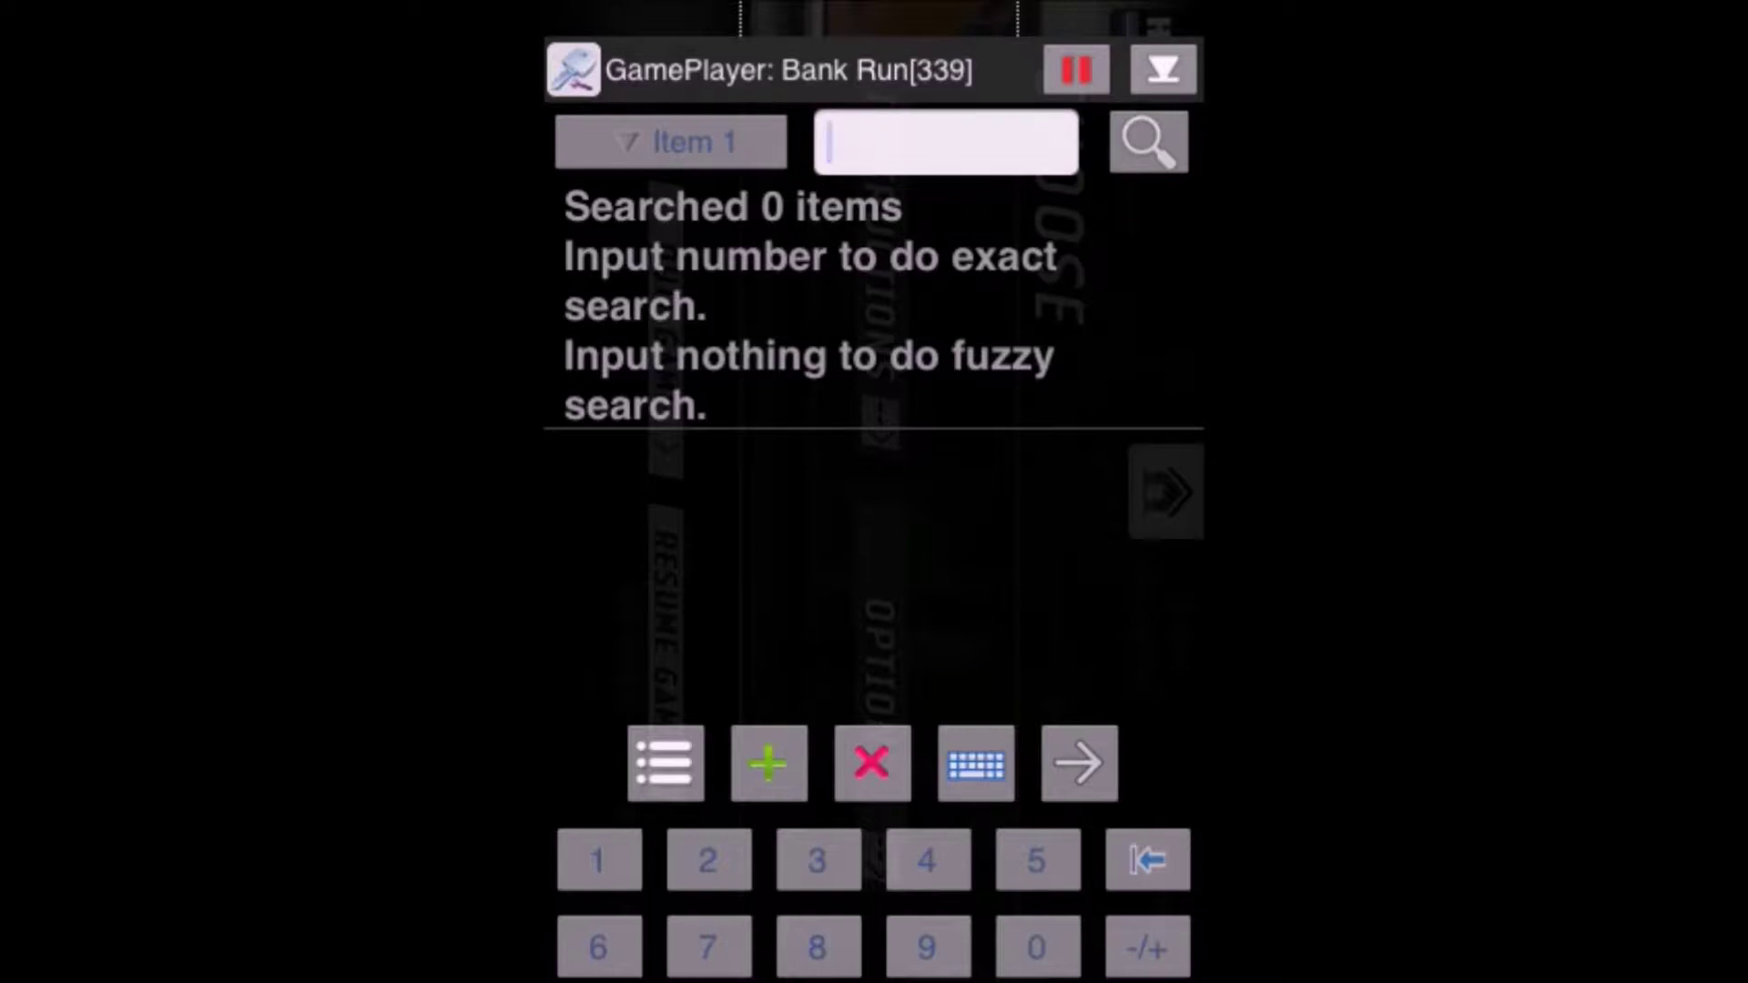
Step: Run a first fuzzy search with Auto Identify, covering 71,213,056 items
{"action": "left_click", "coordinate": [1147, 143]}
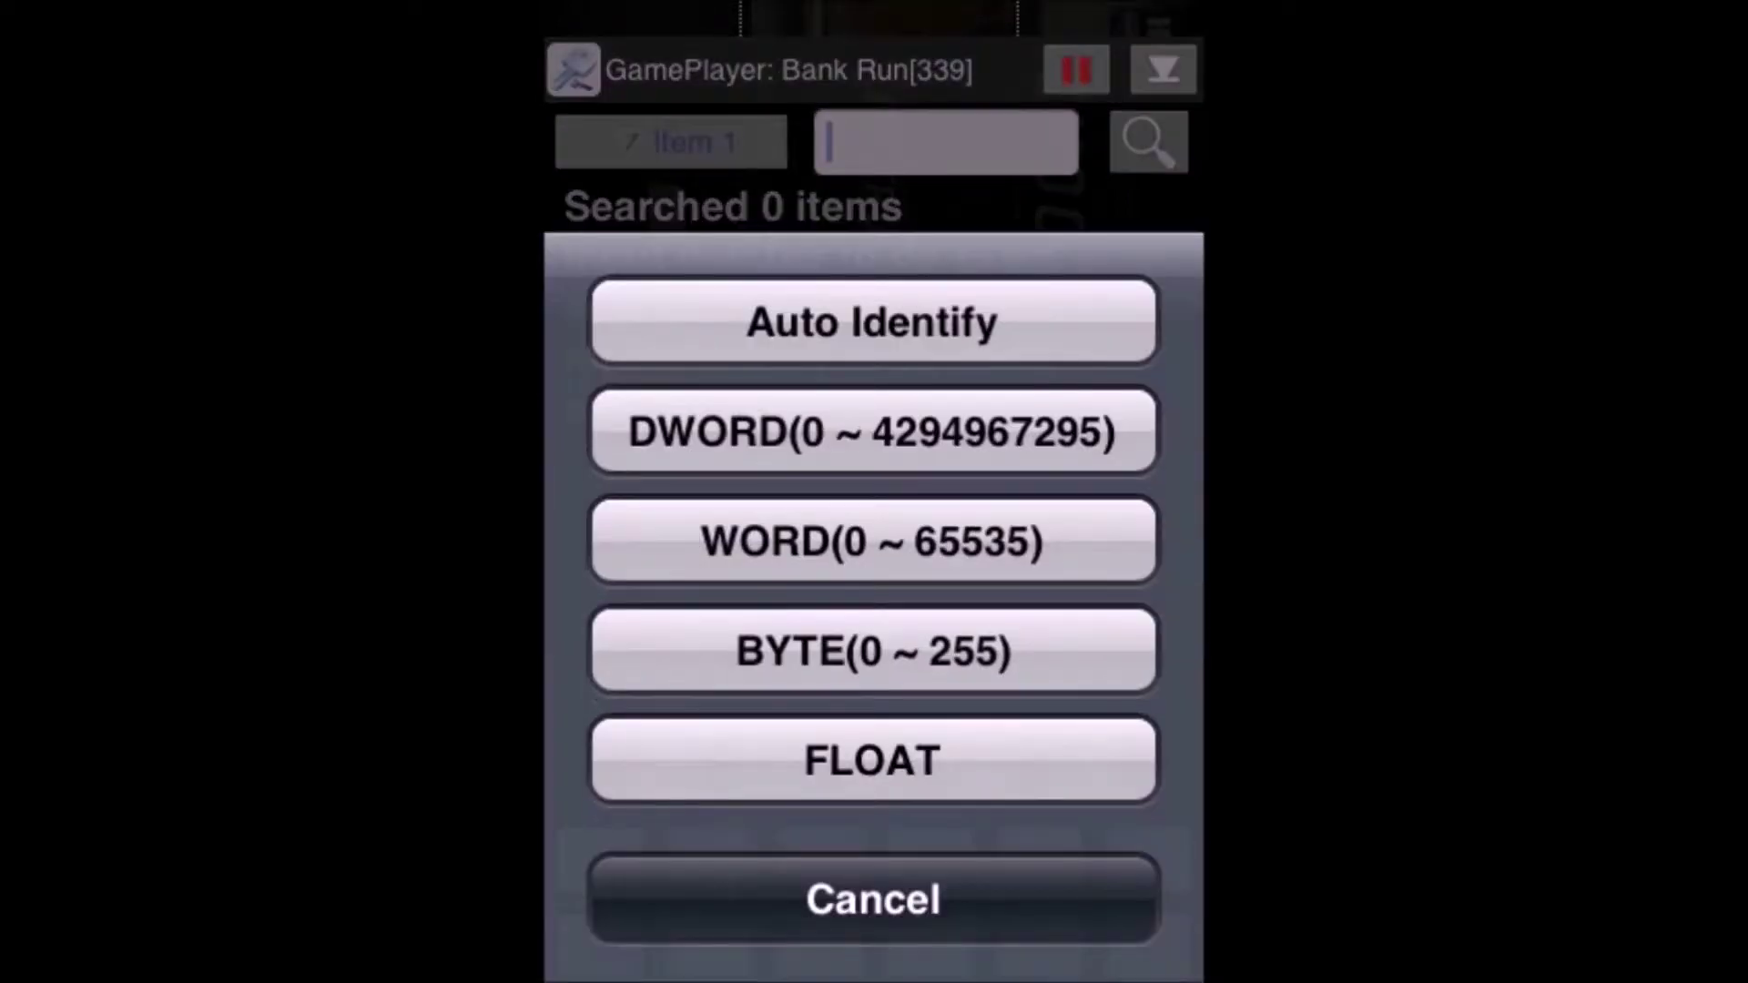
{"action": "left_click", "coordinate": [872, 322]}
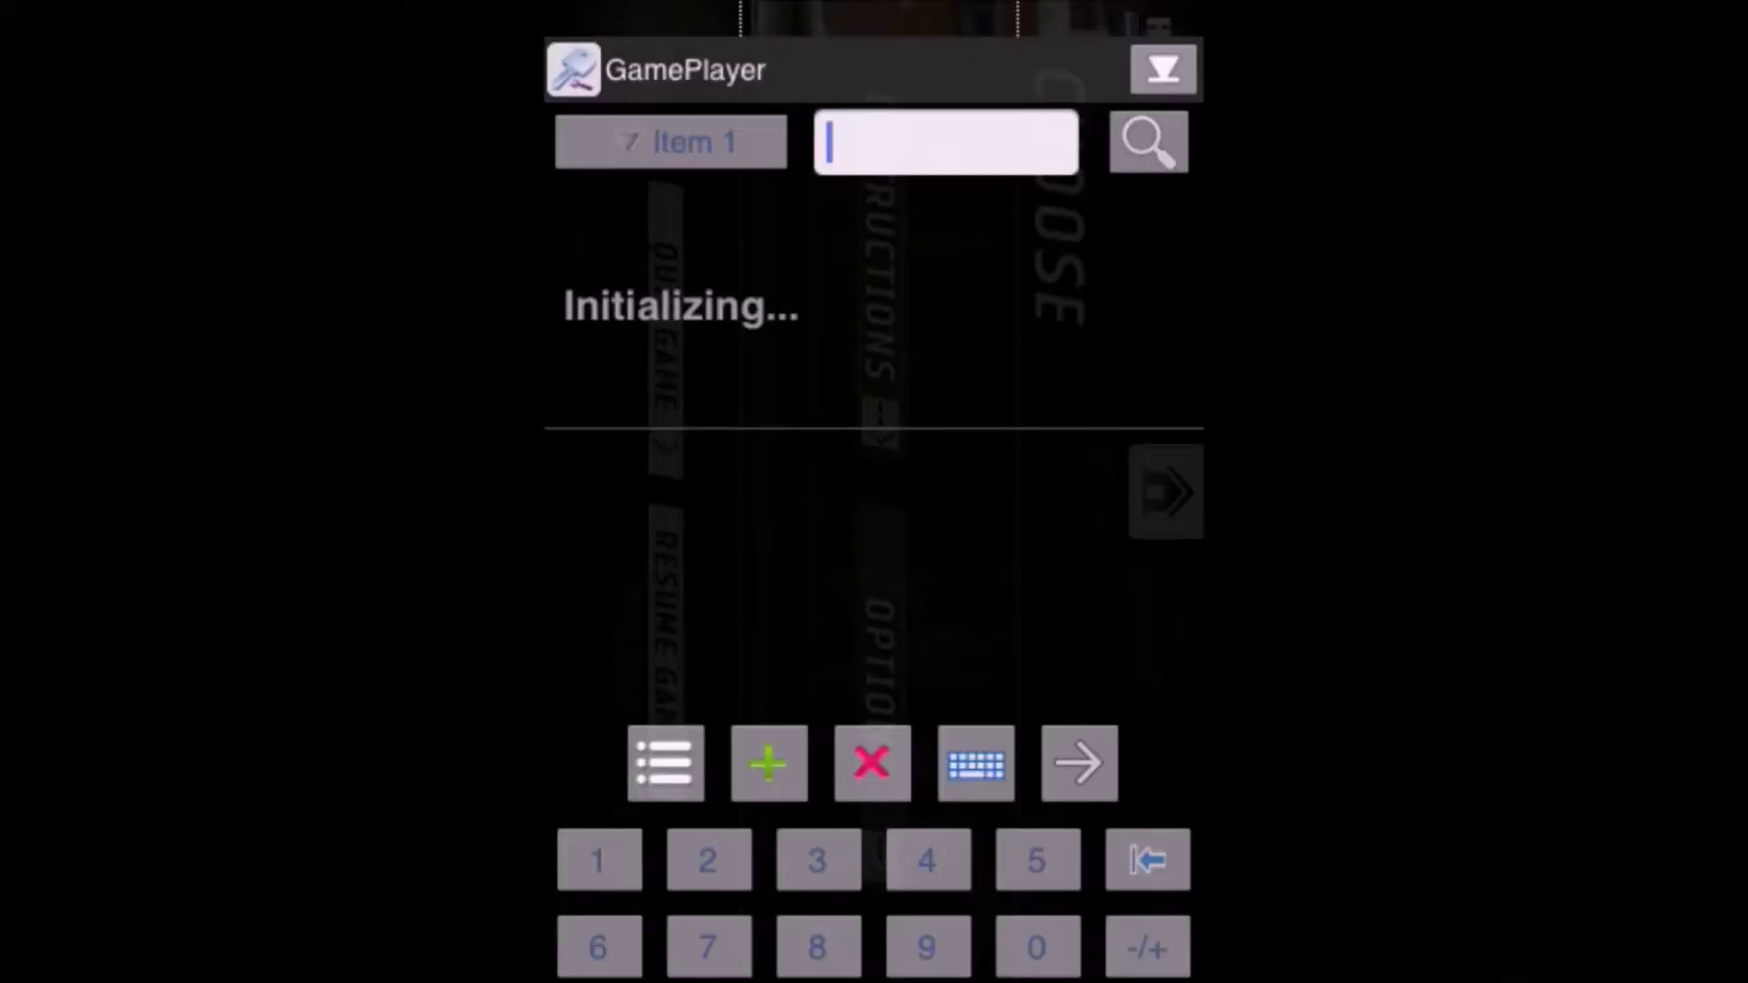
Step: Refine to Became Less values, leaving 64,813 items, and return to the game
{"action": "left_click", "coordinate": [1147, 142]}
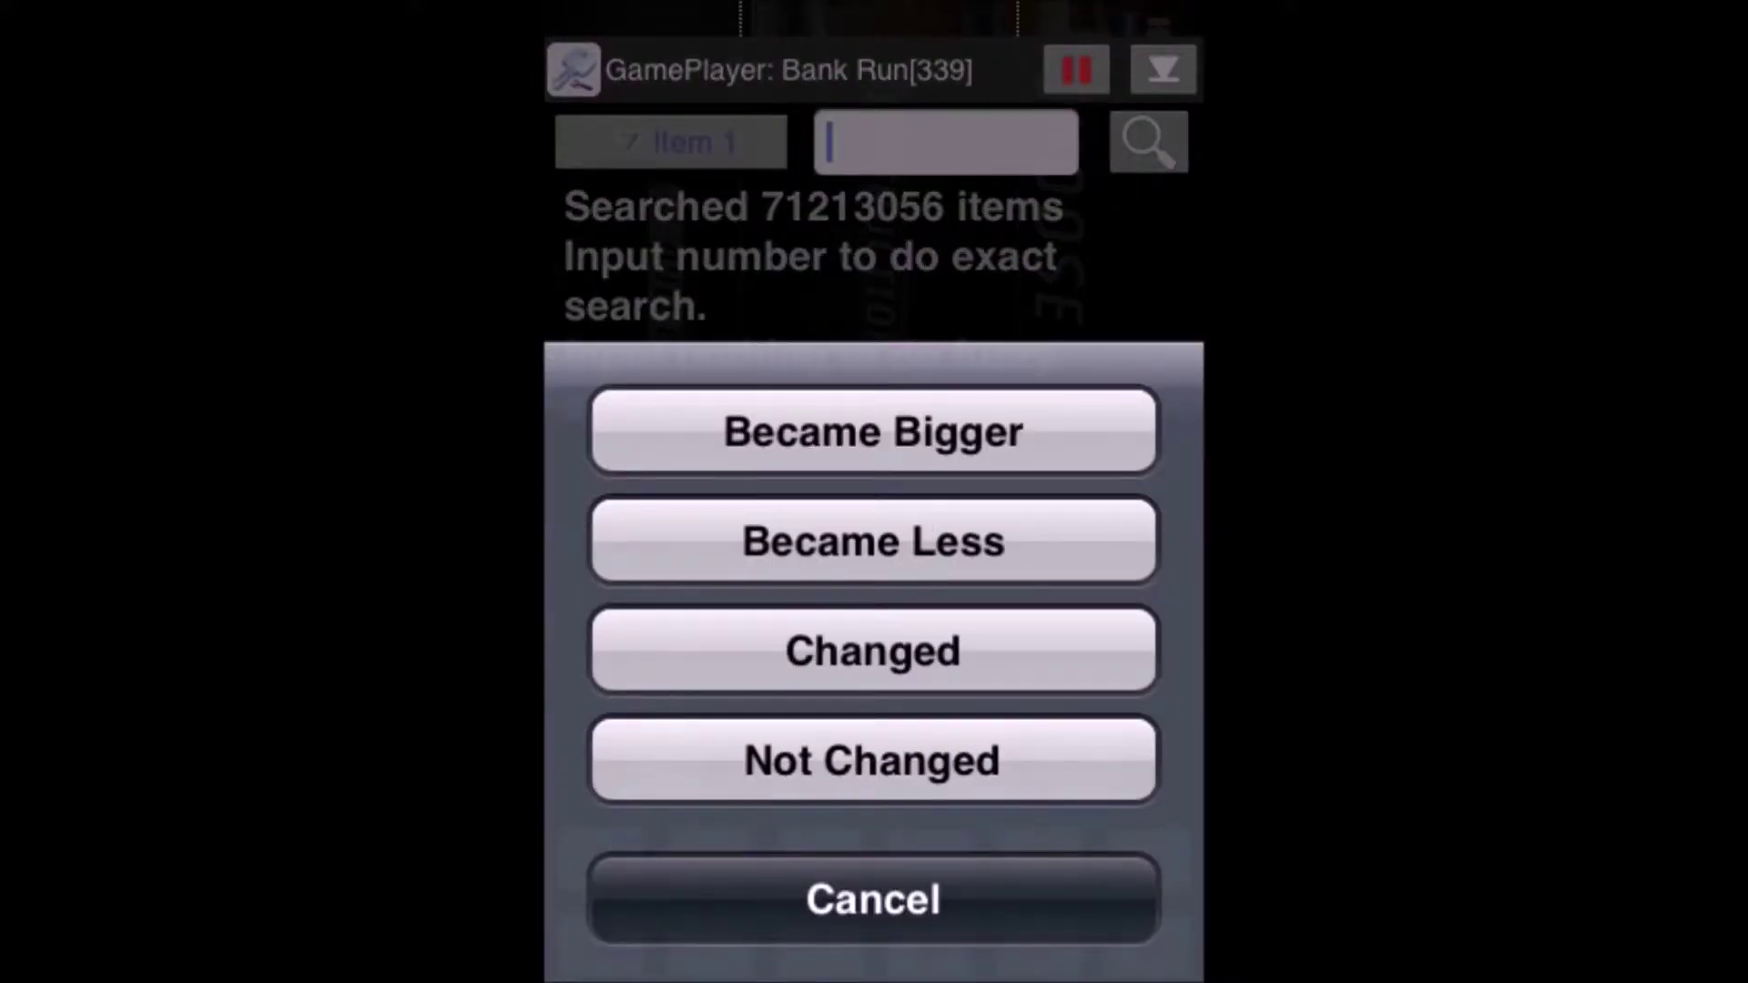
{"action": "left_click", "coordinate": [872, 542]}
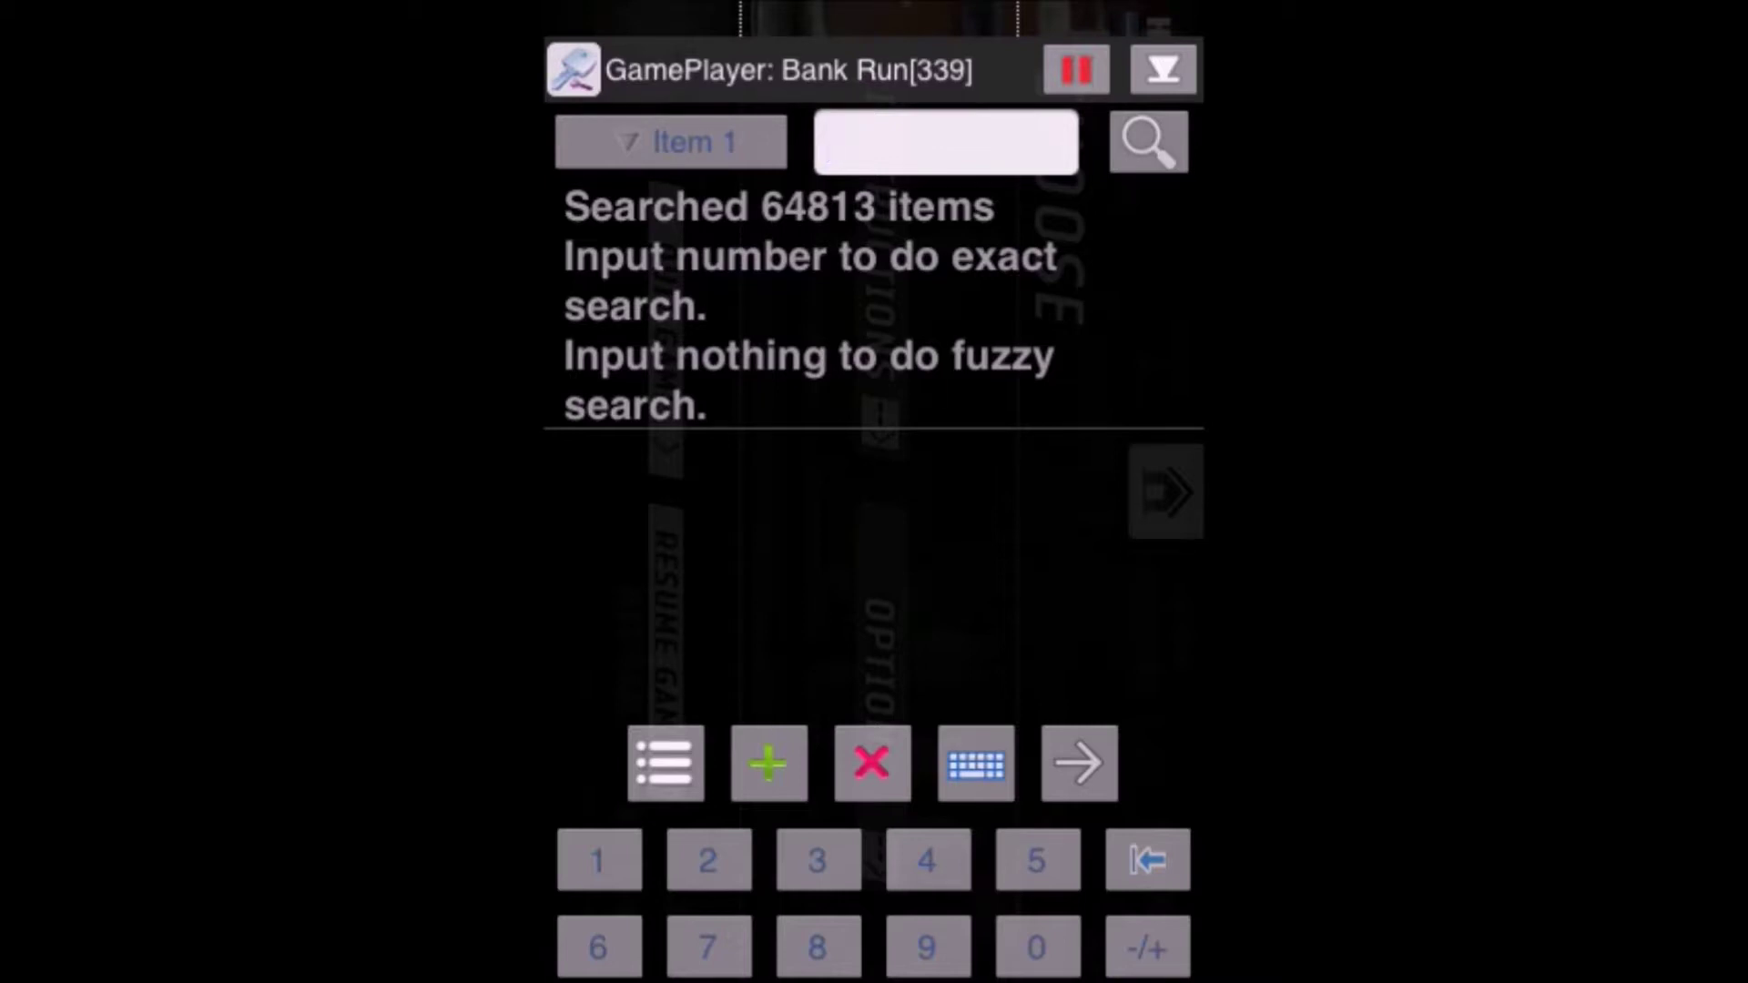
{"action": "left_click", "coordinate": [1162, 70]}
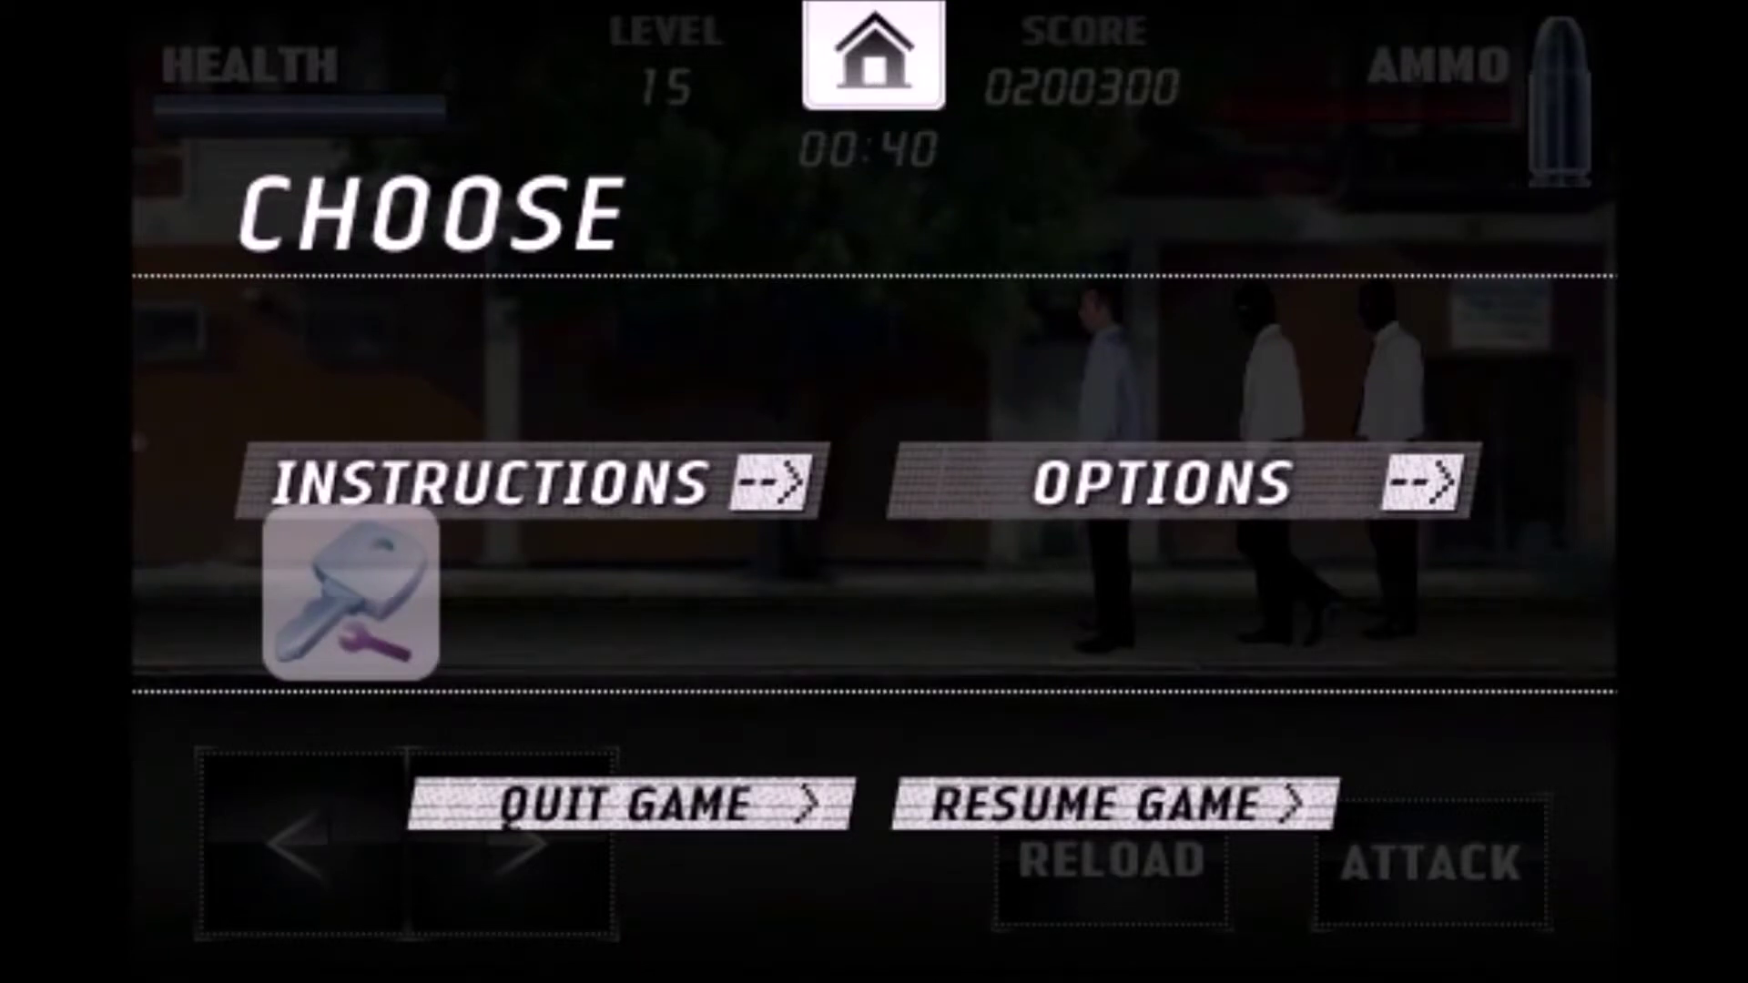
Step: Resume and walk into the thugs to lose health, then pause
{"action": "left_click", "coordinate": [1113, 803]}
{"action": "left_click", "coordinate": [300, 843]}
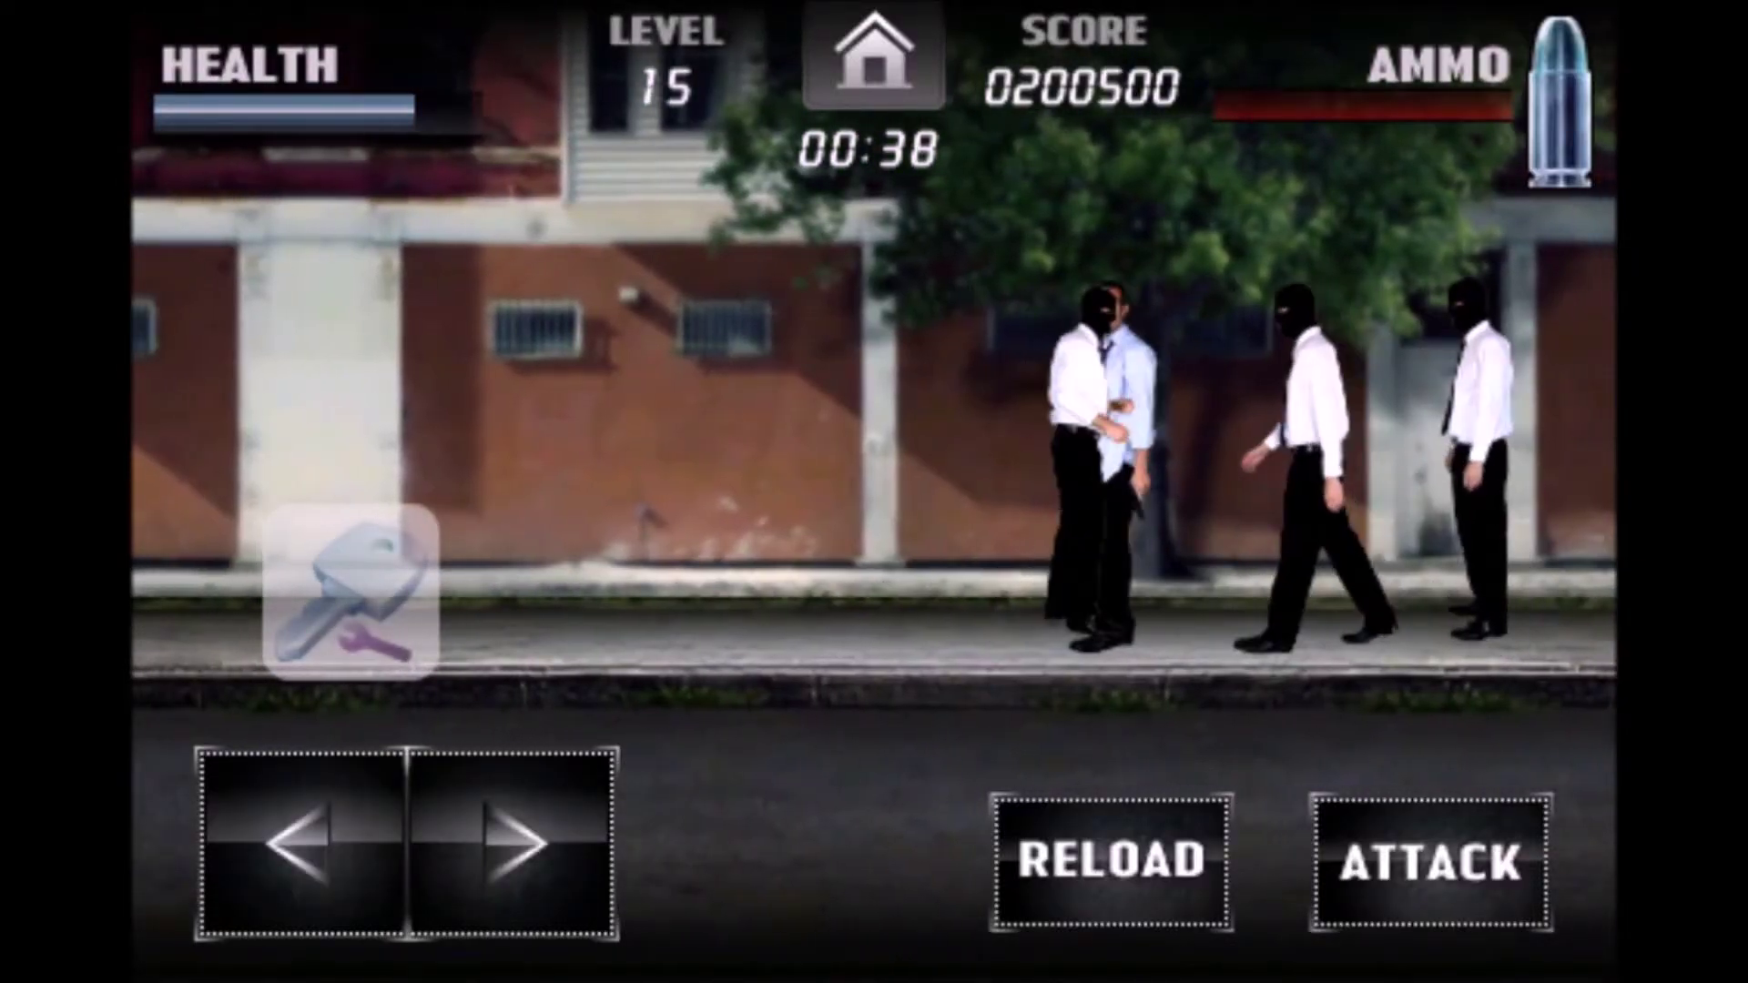
{"action": "left_click", "coordinate": [874, 55]}
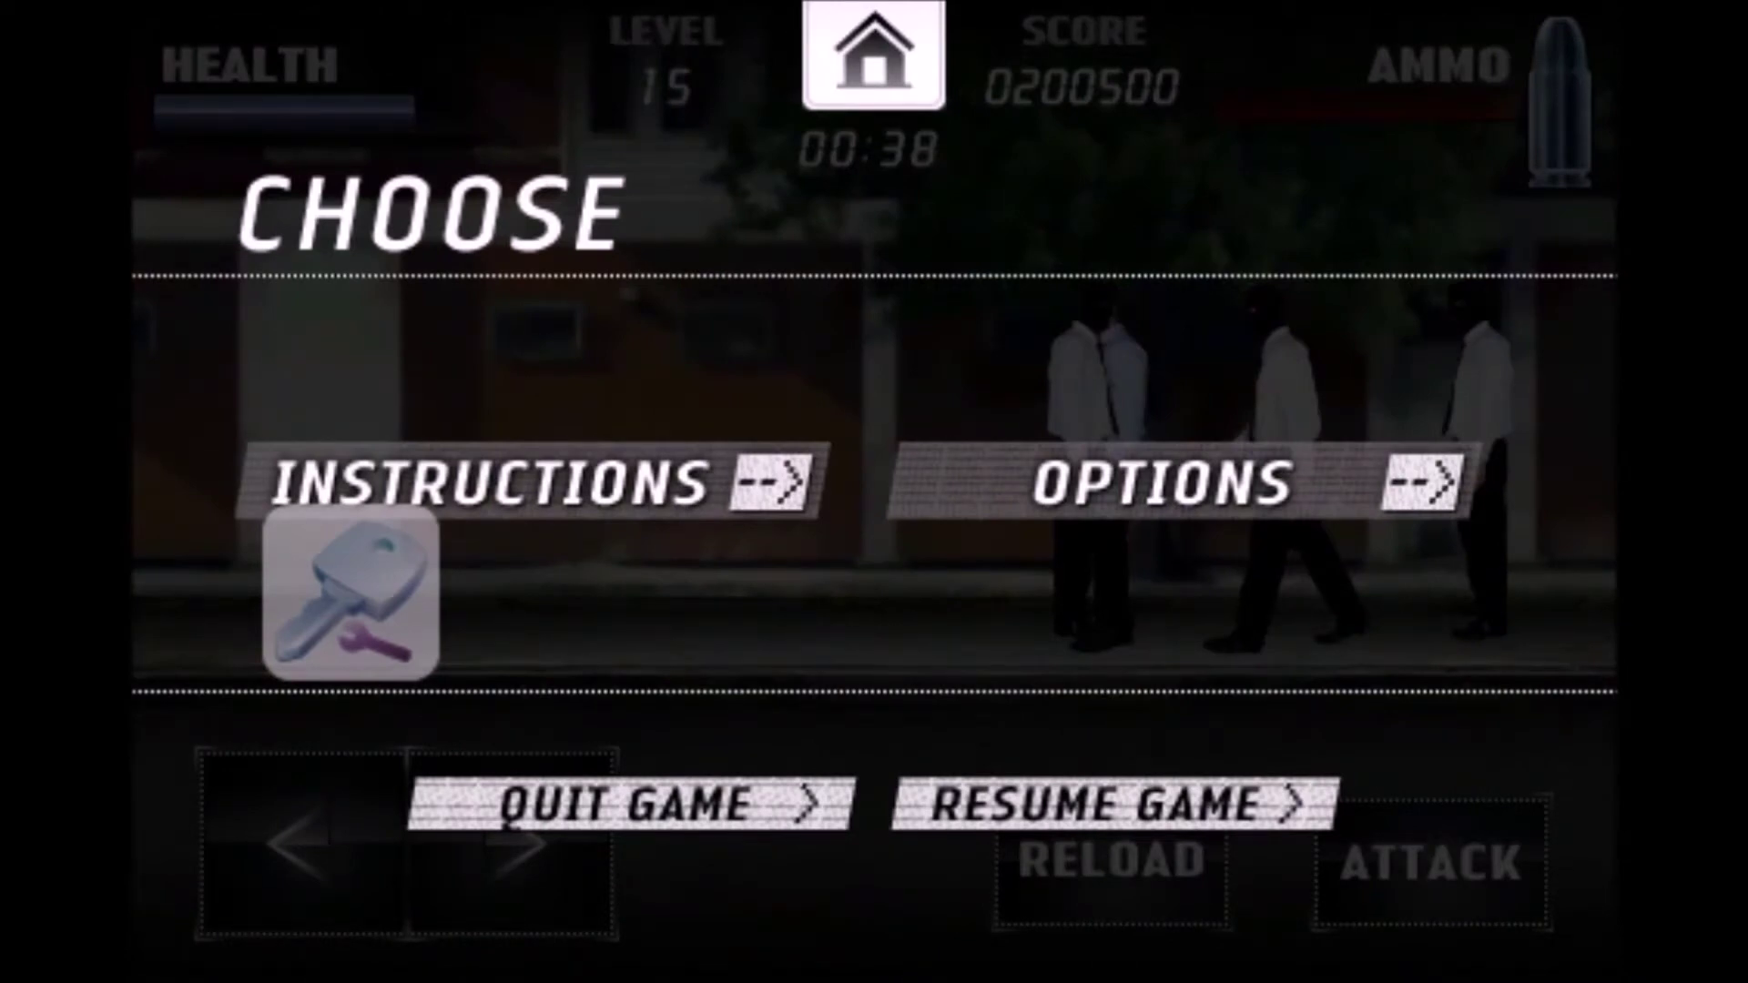
Step: In GamePlayer, refine to decreased values until 505 candidate addresses remain
{"action": "left_click", "coordinate": [350, 591]}
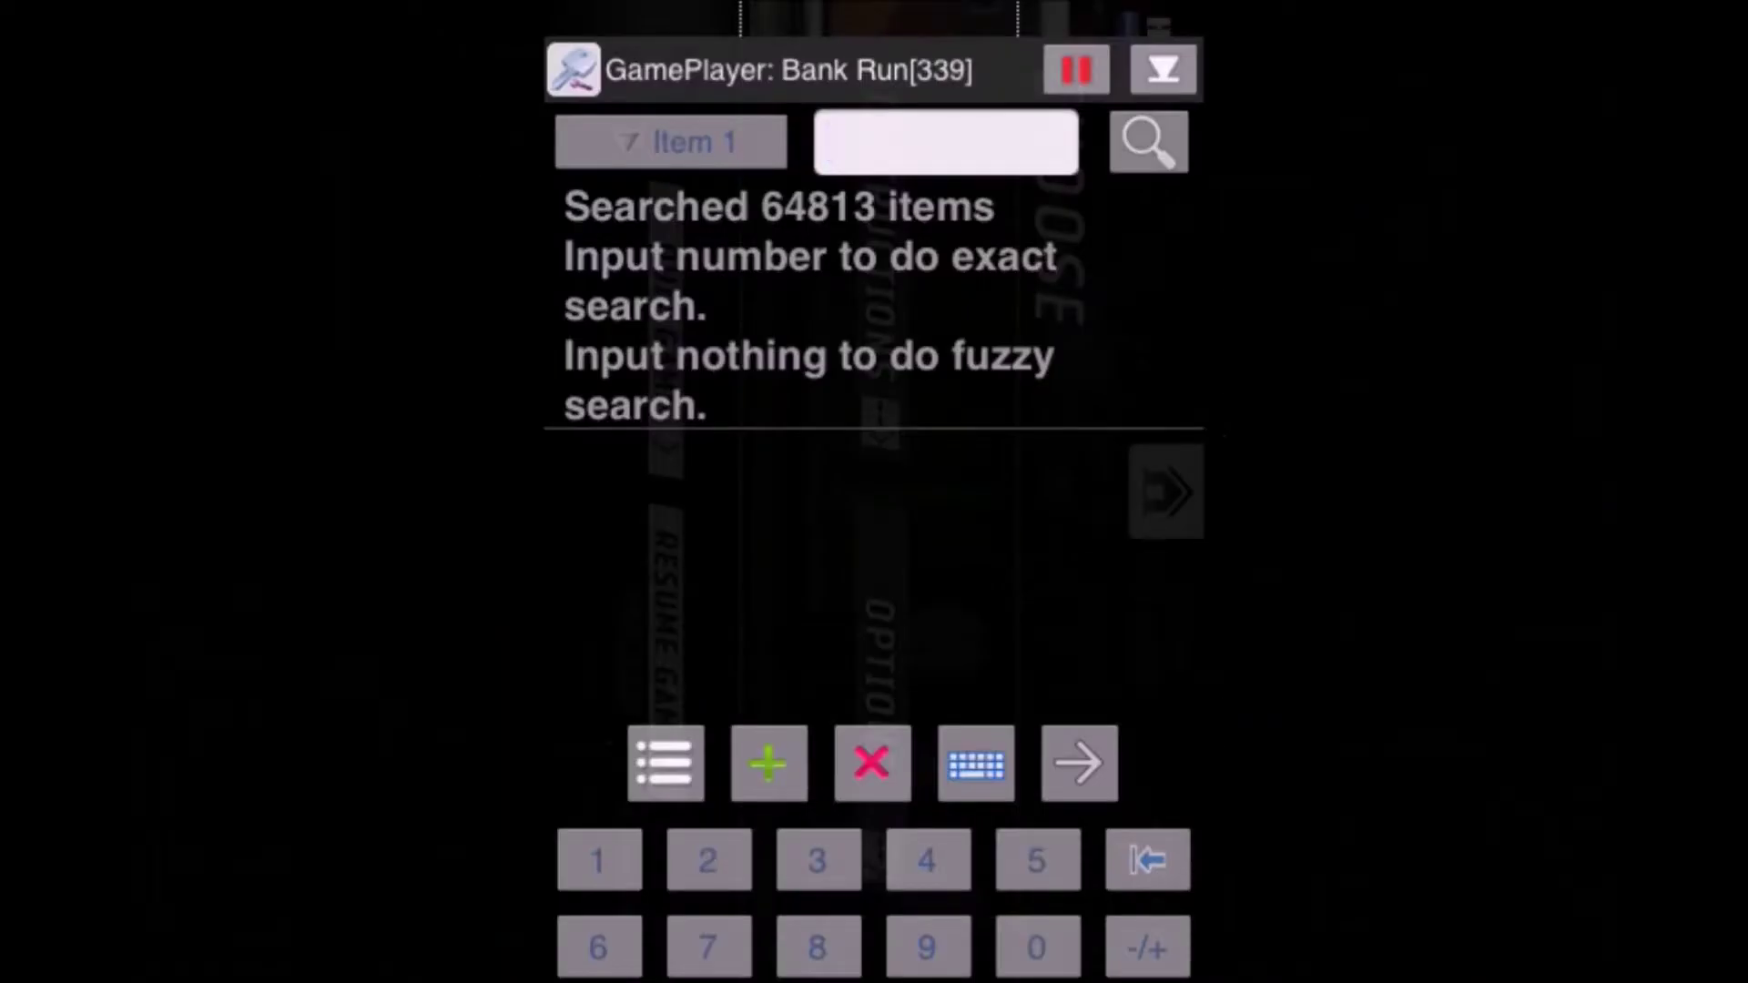
{"action": "left_click", "coordinate": [1148, 142]}
{"action": "left_click", "coordinate": [873, 541]}
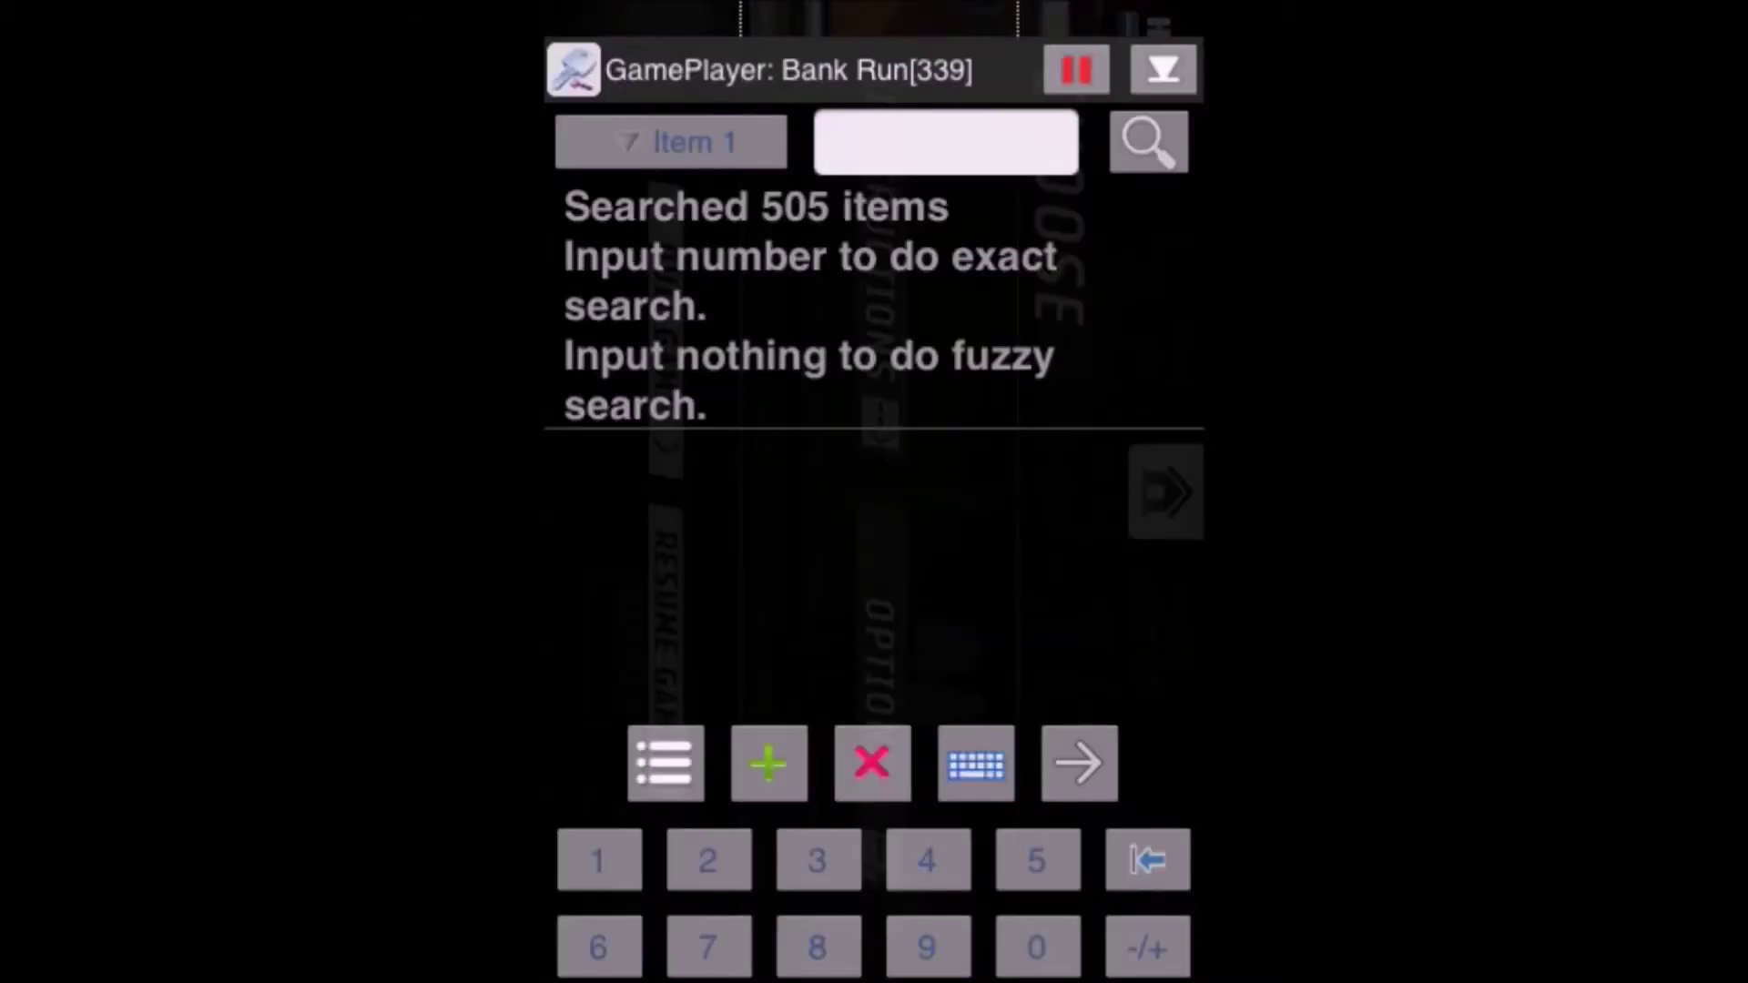
{"action": "left_click", "coordinate": [1147, 142]}
Step: Keep only values that decreased again, then select the 00FD26B8 entry holding 39.8
{"action": "left_click", "coordinate": [873, 541]}
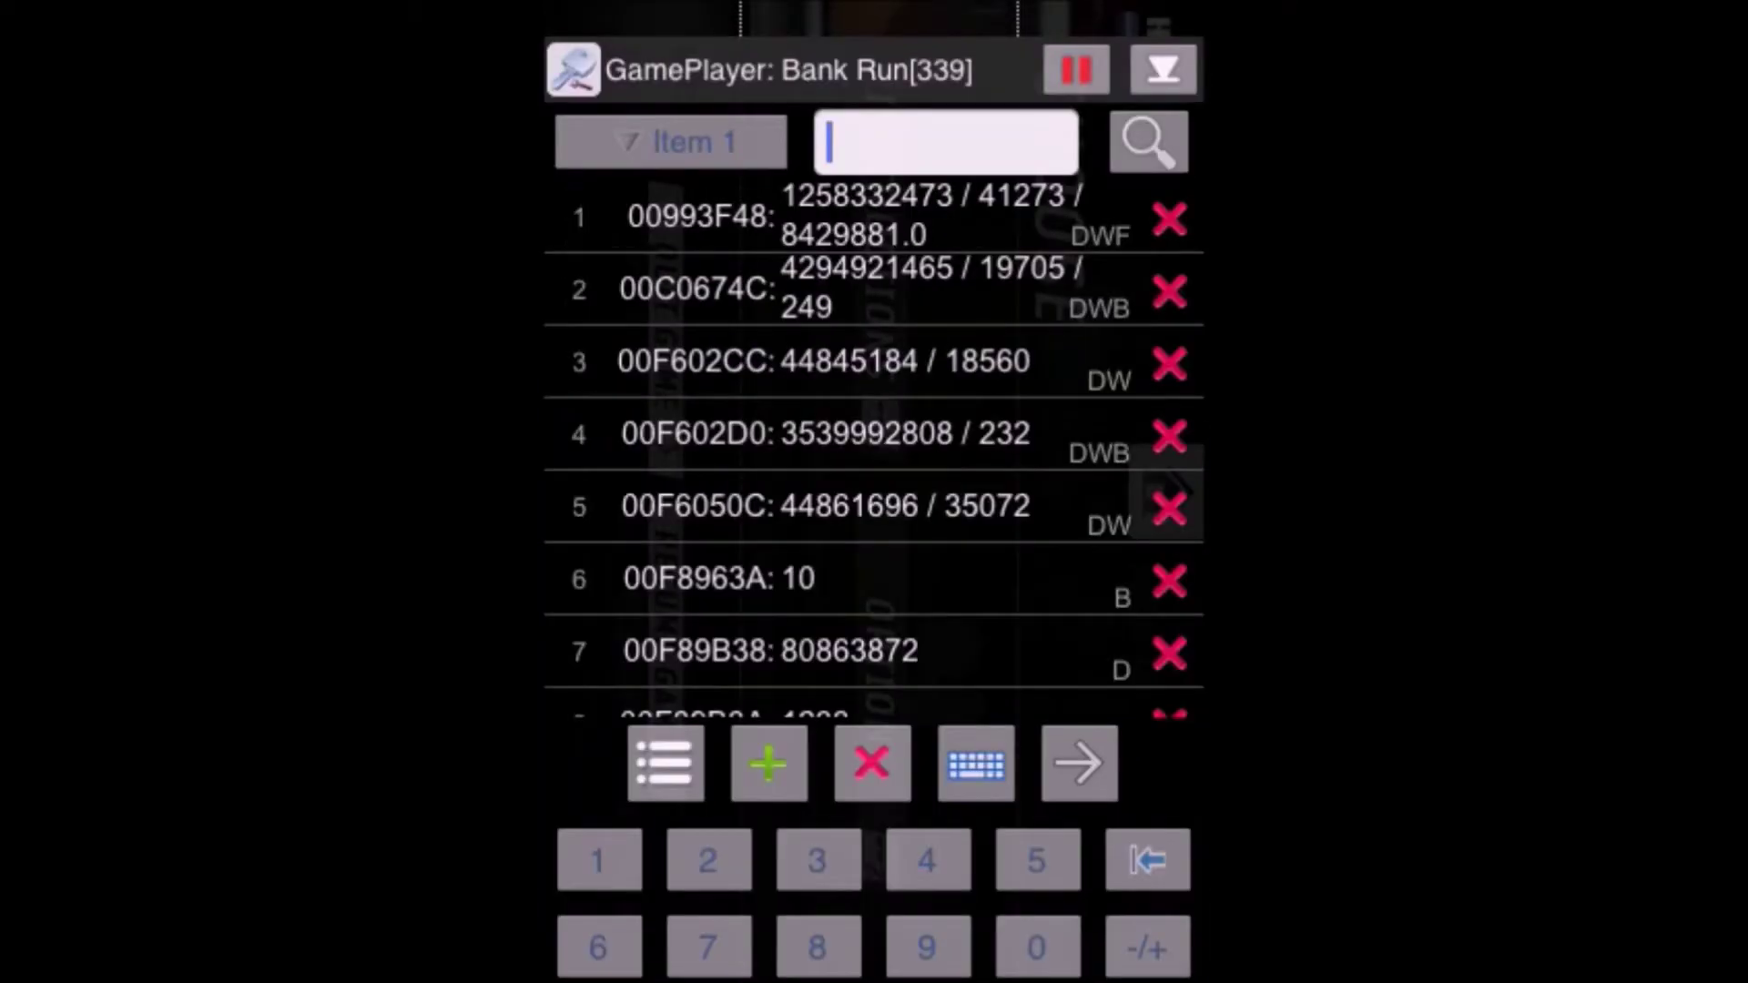
{"action": "scroll", "coordinate": [874, 449], "scroll_direction": "down", "scroll_amount": 2}
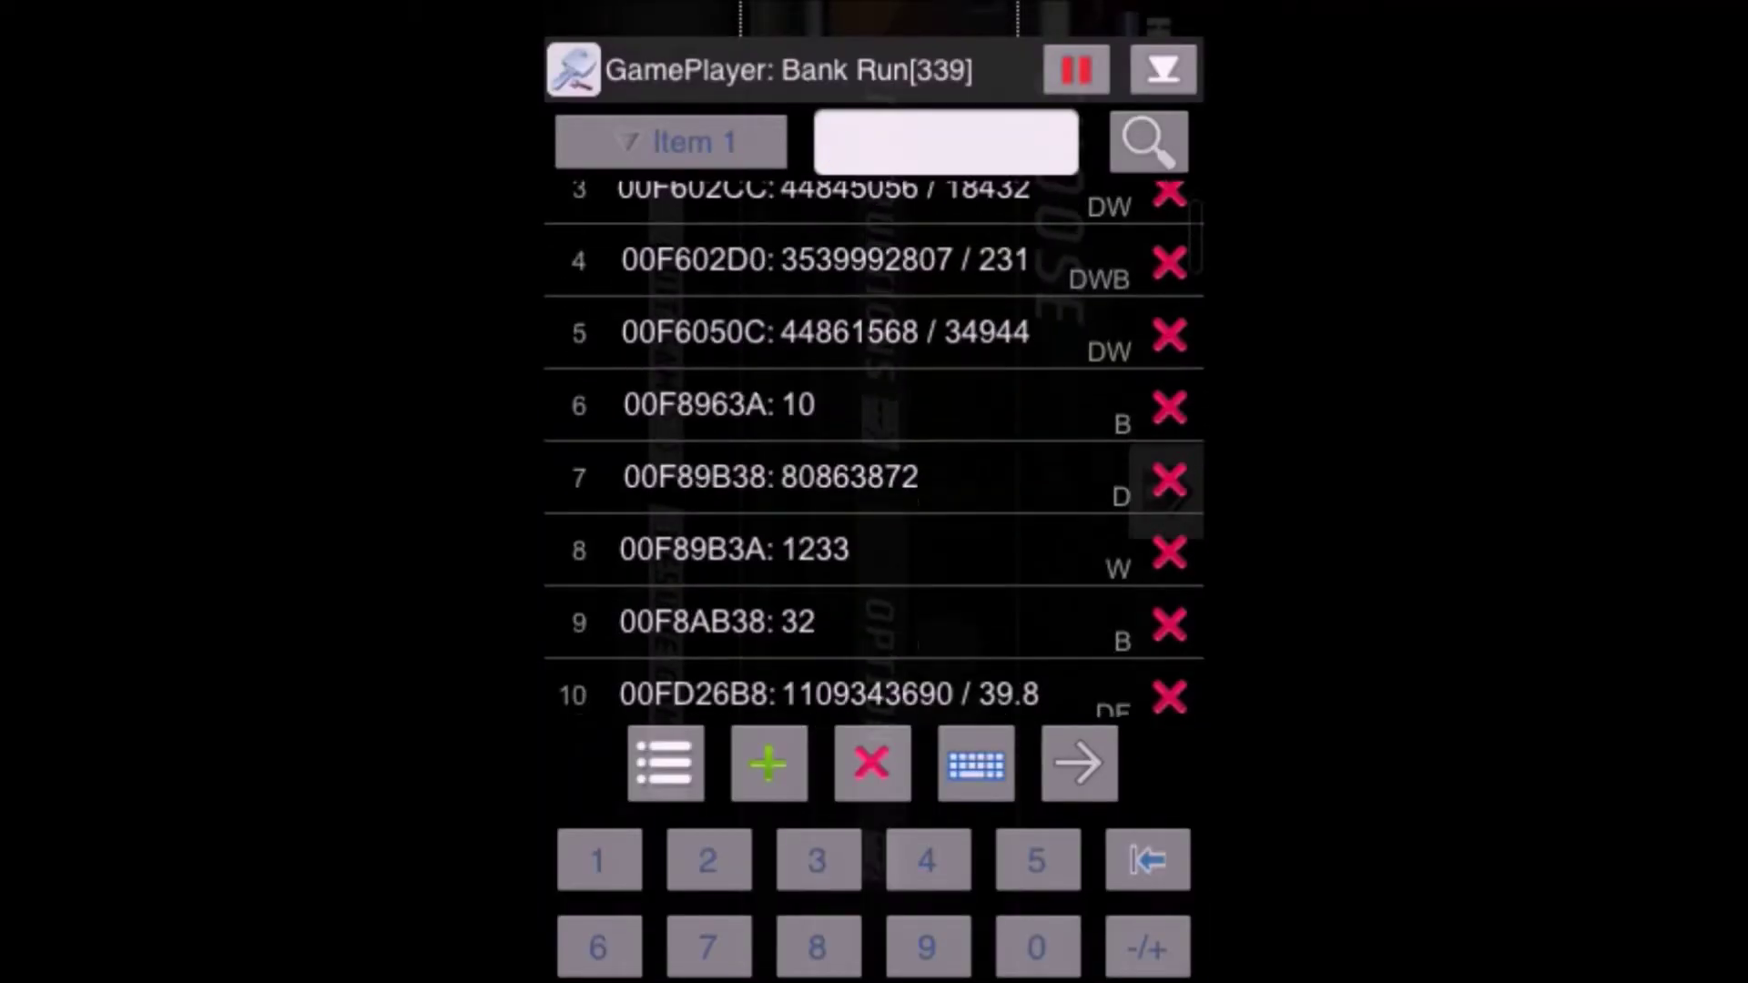
{"action": "scroll", "coordinate": [874, 450], "scroll_direction": "down", "scroll_amount": 5}
{"action": "scroll", "coordinate": [874, 449], "scroll_direction": "down", "scroll_amount": 1}
{"action": "scroll", "coordinate": [874, 449], "scroll_direction": "down", "scroll_amount": 1}
{"action": "scroll", "coordinate": [874, 449], "scroll_direction": "up", "scroll_amount": 1}
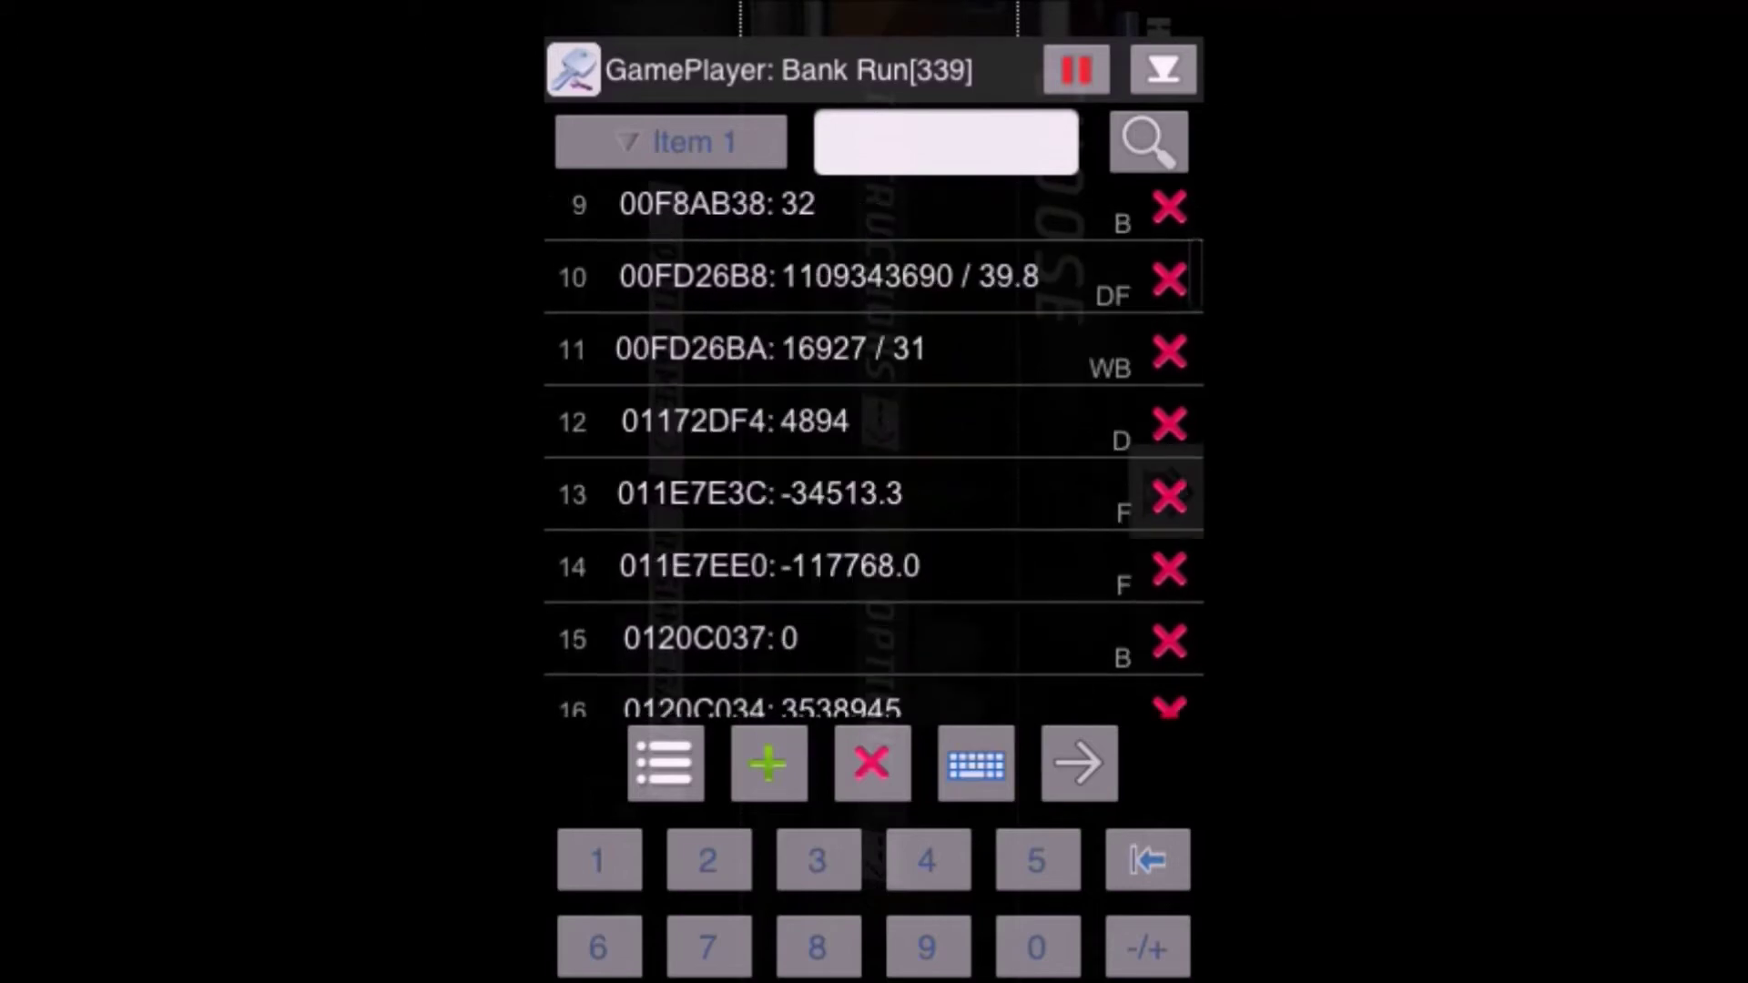
{"action": "scroll", "coordinate": [875, 449], "scroll_direction": "up", "scroll_amount": 1}
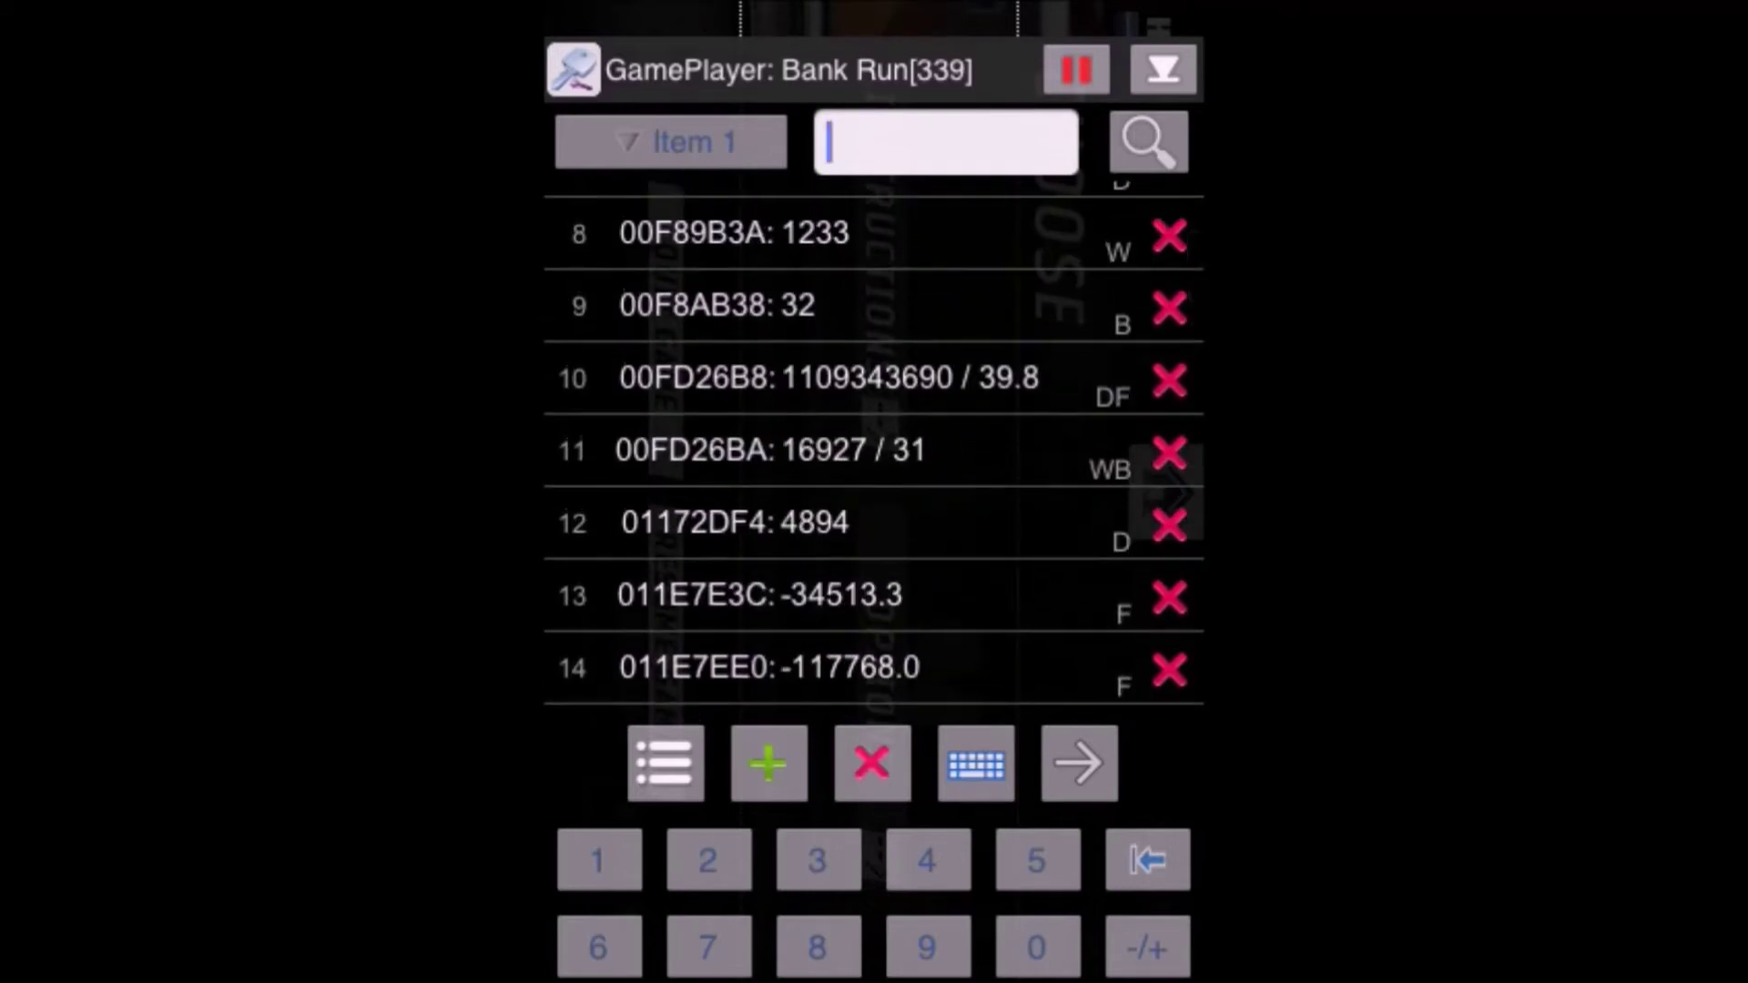
{"action": "left_click", "coordinate": [829, 377]}
{"action": "scroll", "coordinate": [874, 449], "scroll_direction": "up", "scroll_amount": 1}
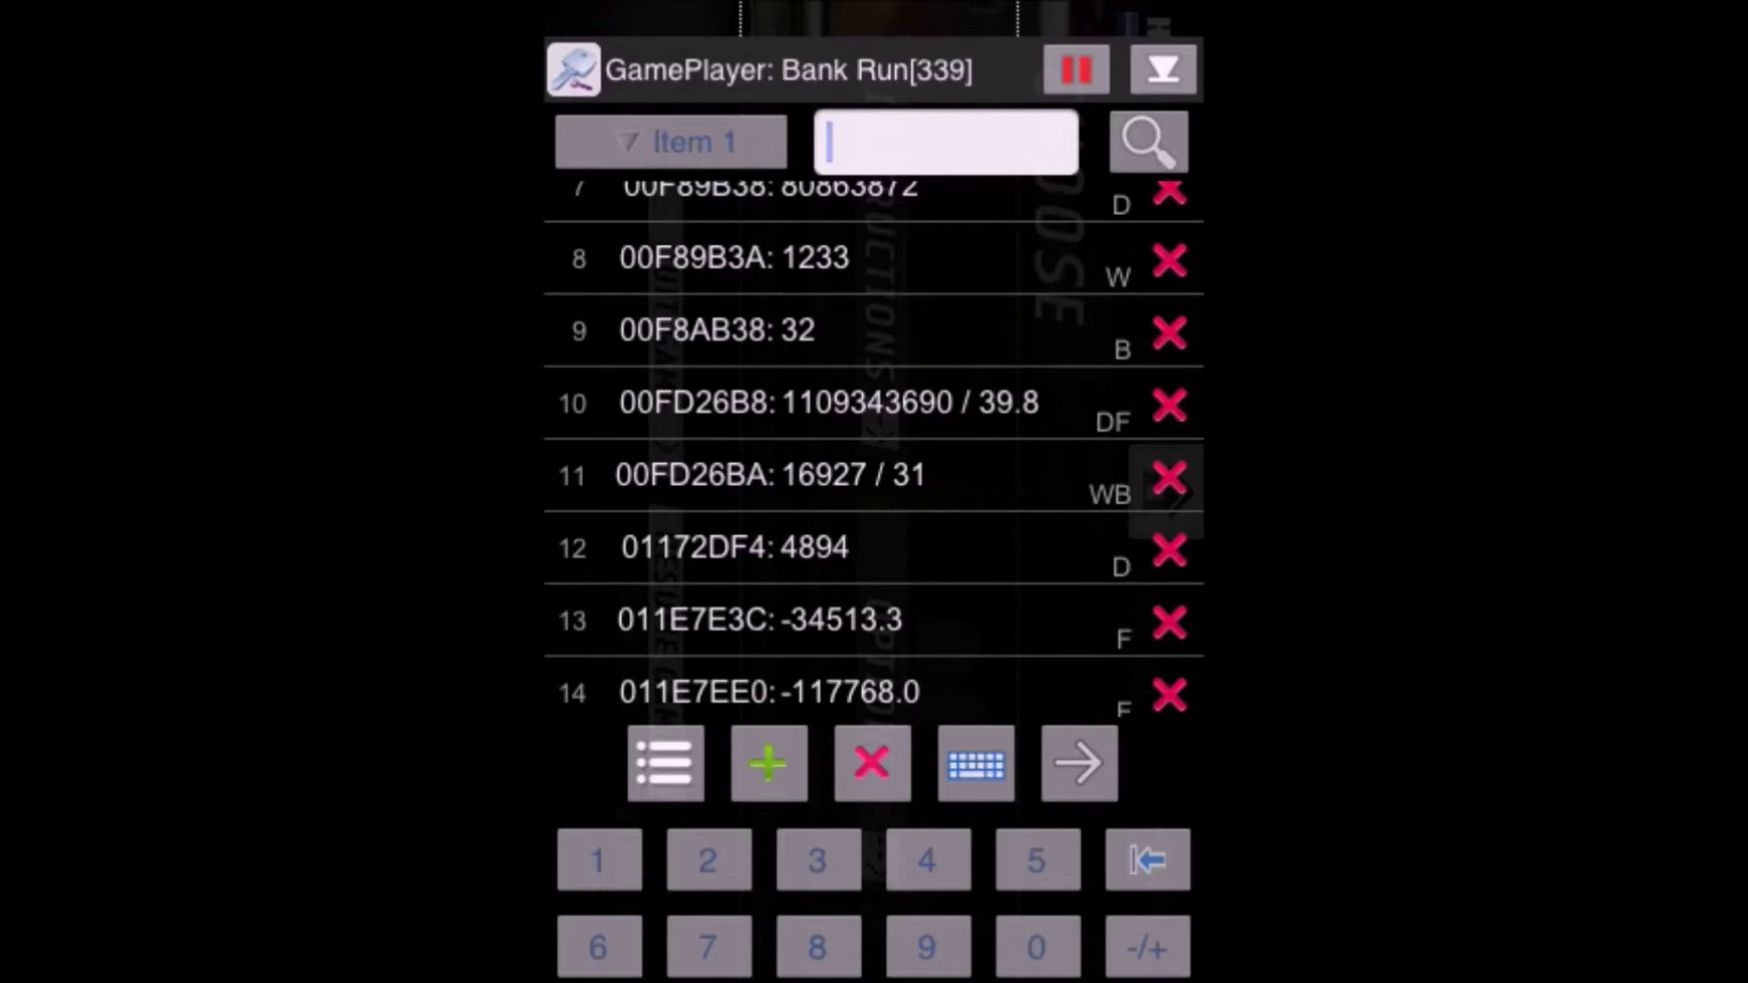
{"action": "left_click", "coordinate": [829, 403]}
{"action": "scroll", "coordinate": [875, 450], "scroll_direction": "up", "scroll_amount": 2}
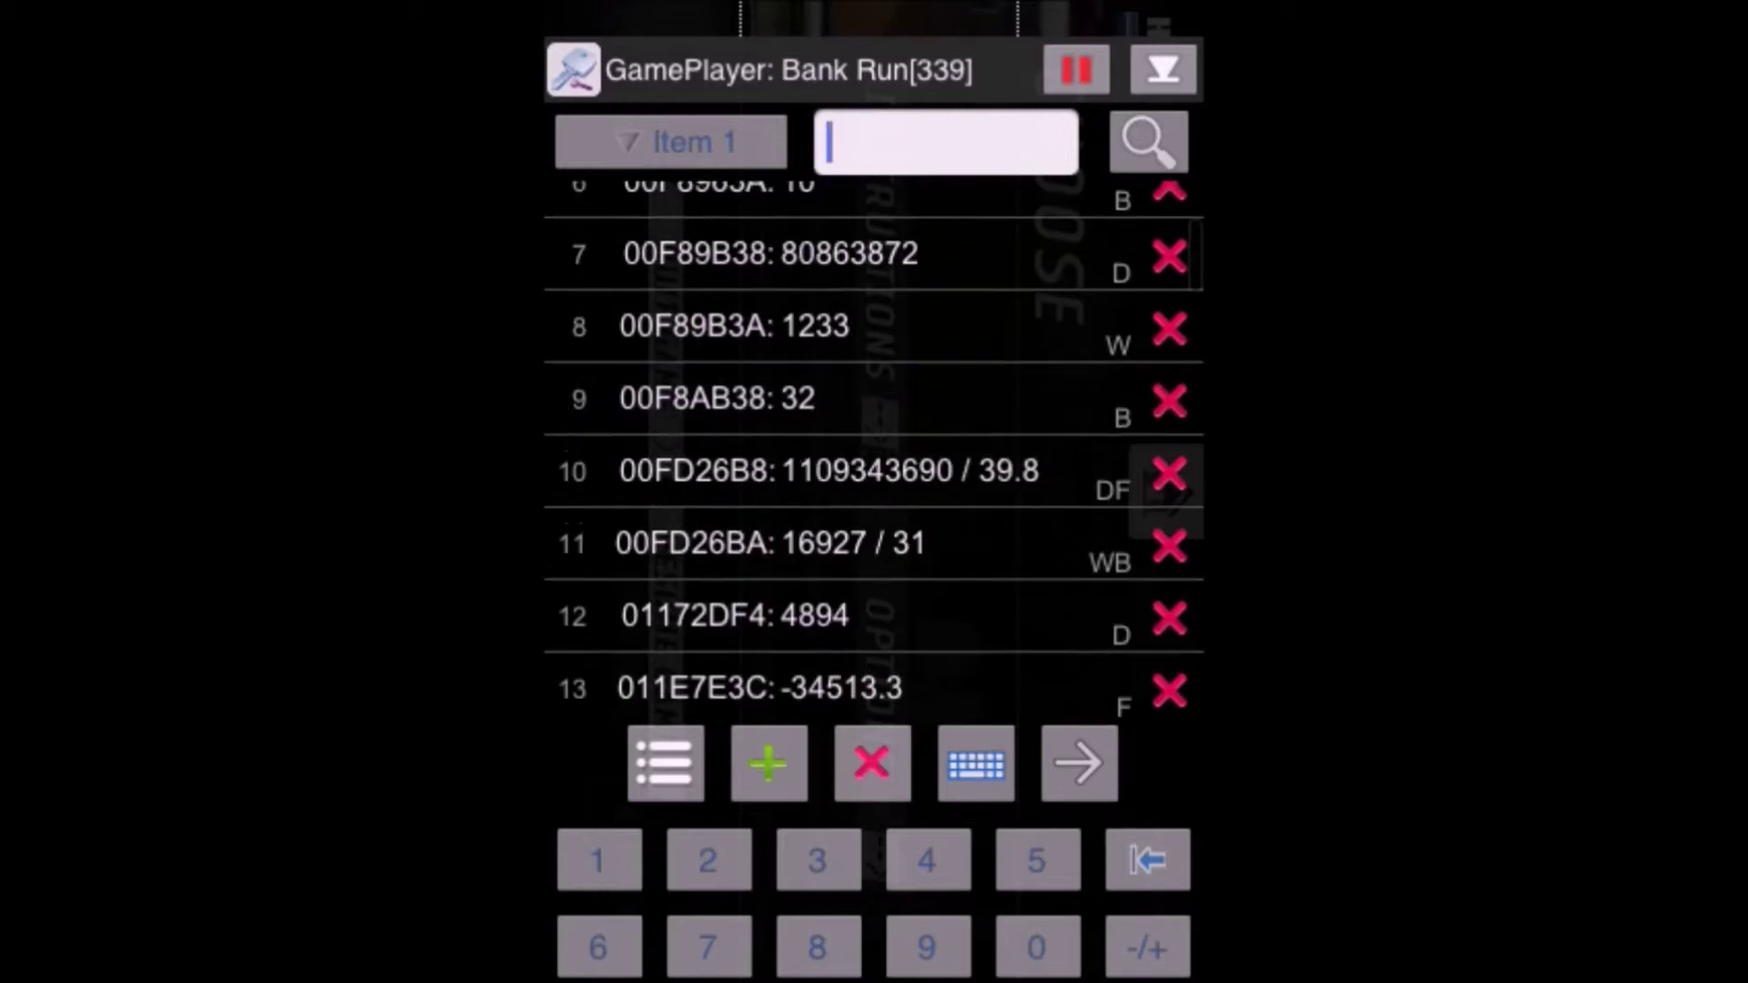
{"action": "scroll", "coordinate": [874, 450], "scroll_direction": "up", "scroll_amount": 1}
{"action": "scroll", "coordinate": [874, 449], "scroll_direction": "down", "scroll_amount": 2}
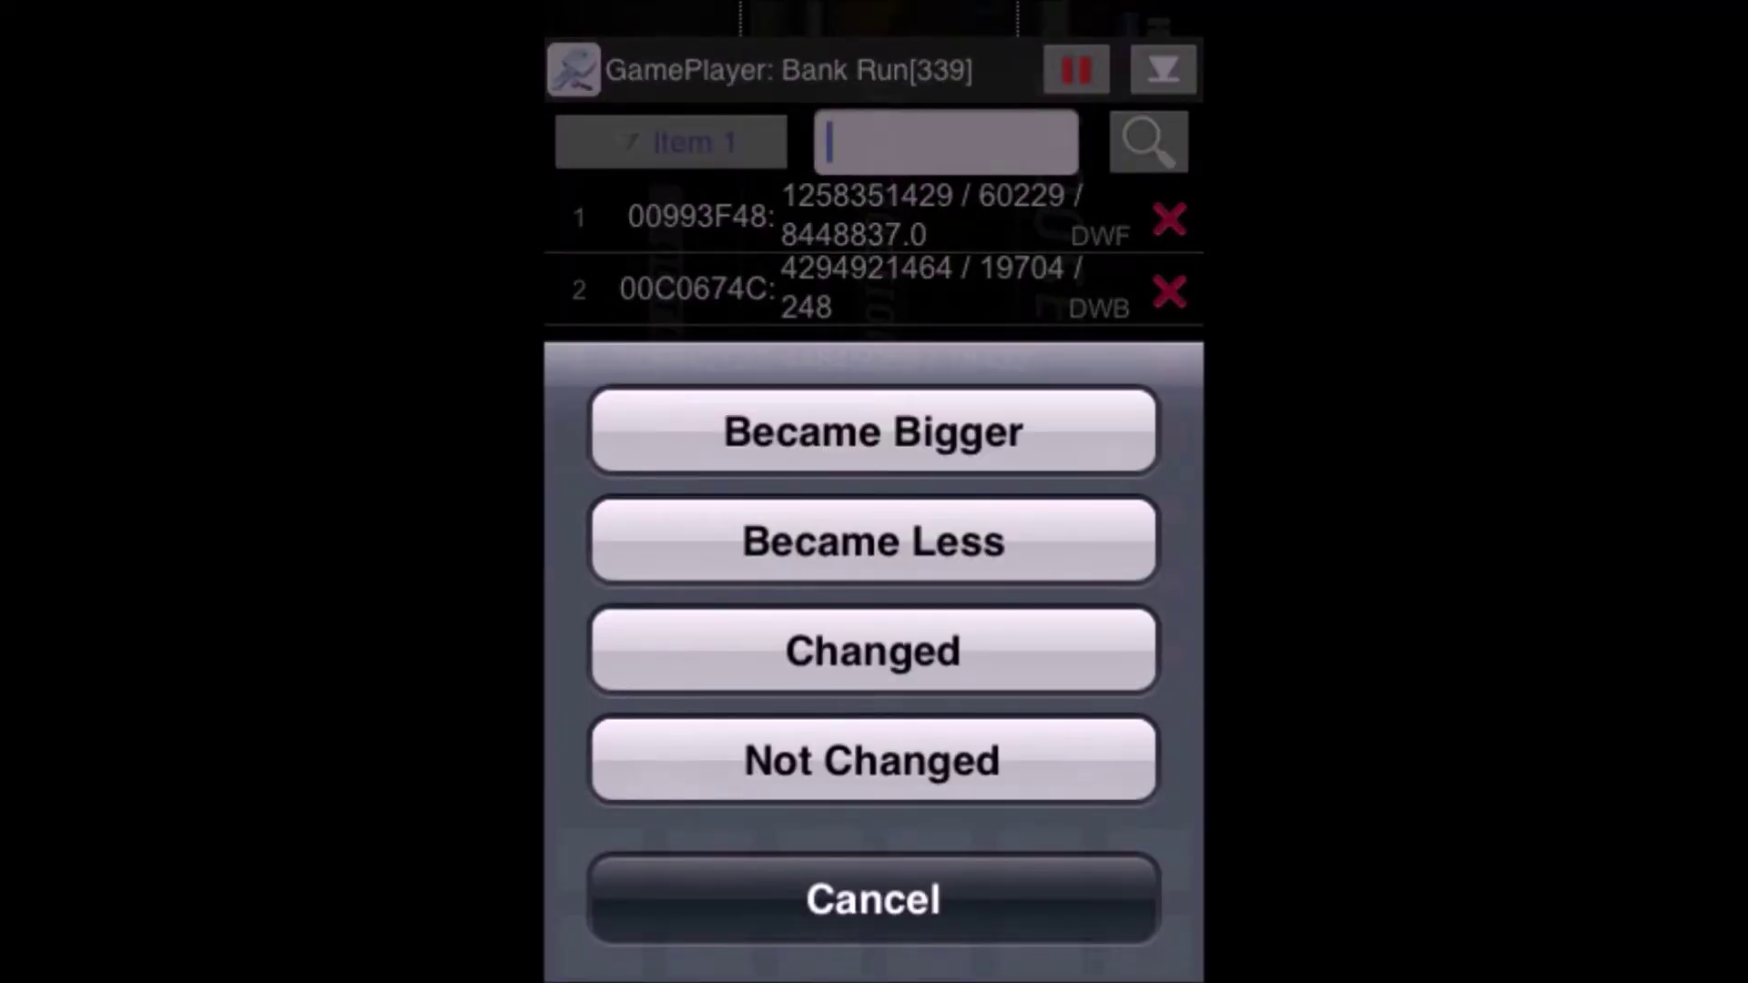
Step: Filter to Not Changed values, leaving eight addresses, and open 00FD26B8's editor
{"action": "left_click", "coordinate": [874, 761]}
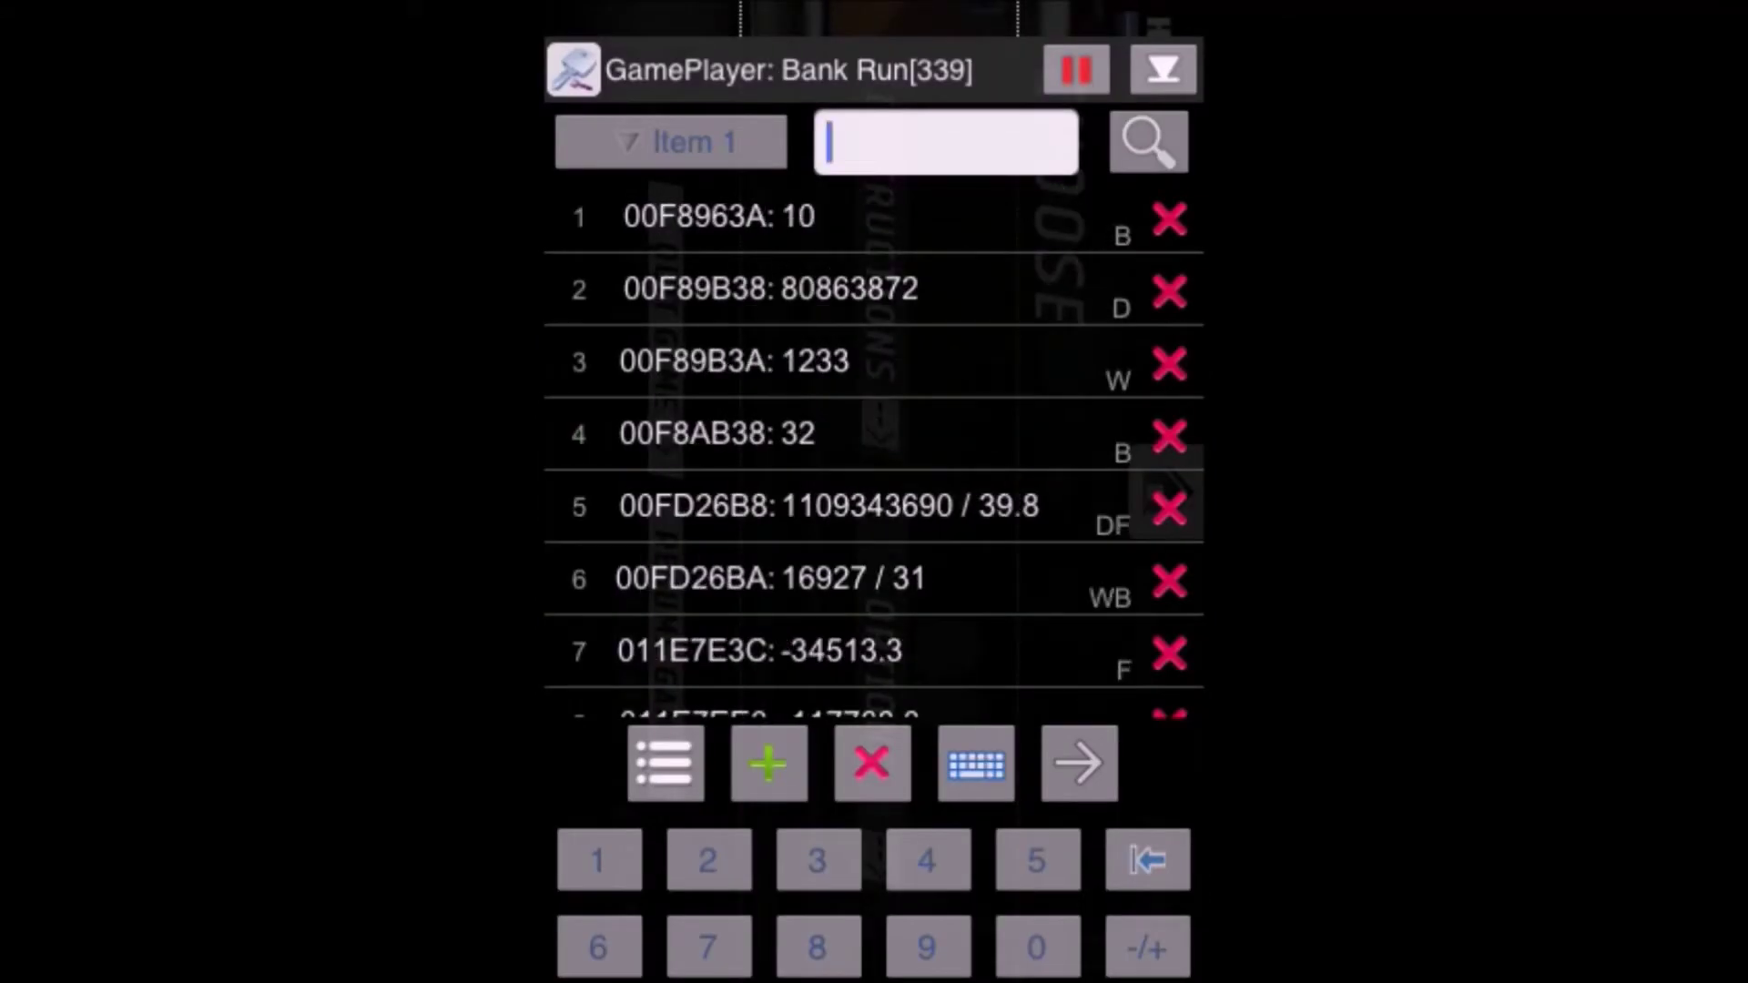
{"action": "left_click_drag", "start_coordinate": [820, 505], "coordinate": [821, 442]}
{"action": "left_click", "coordinate": [820, 441]}
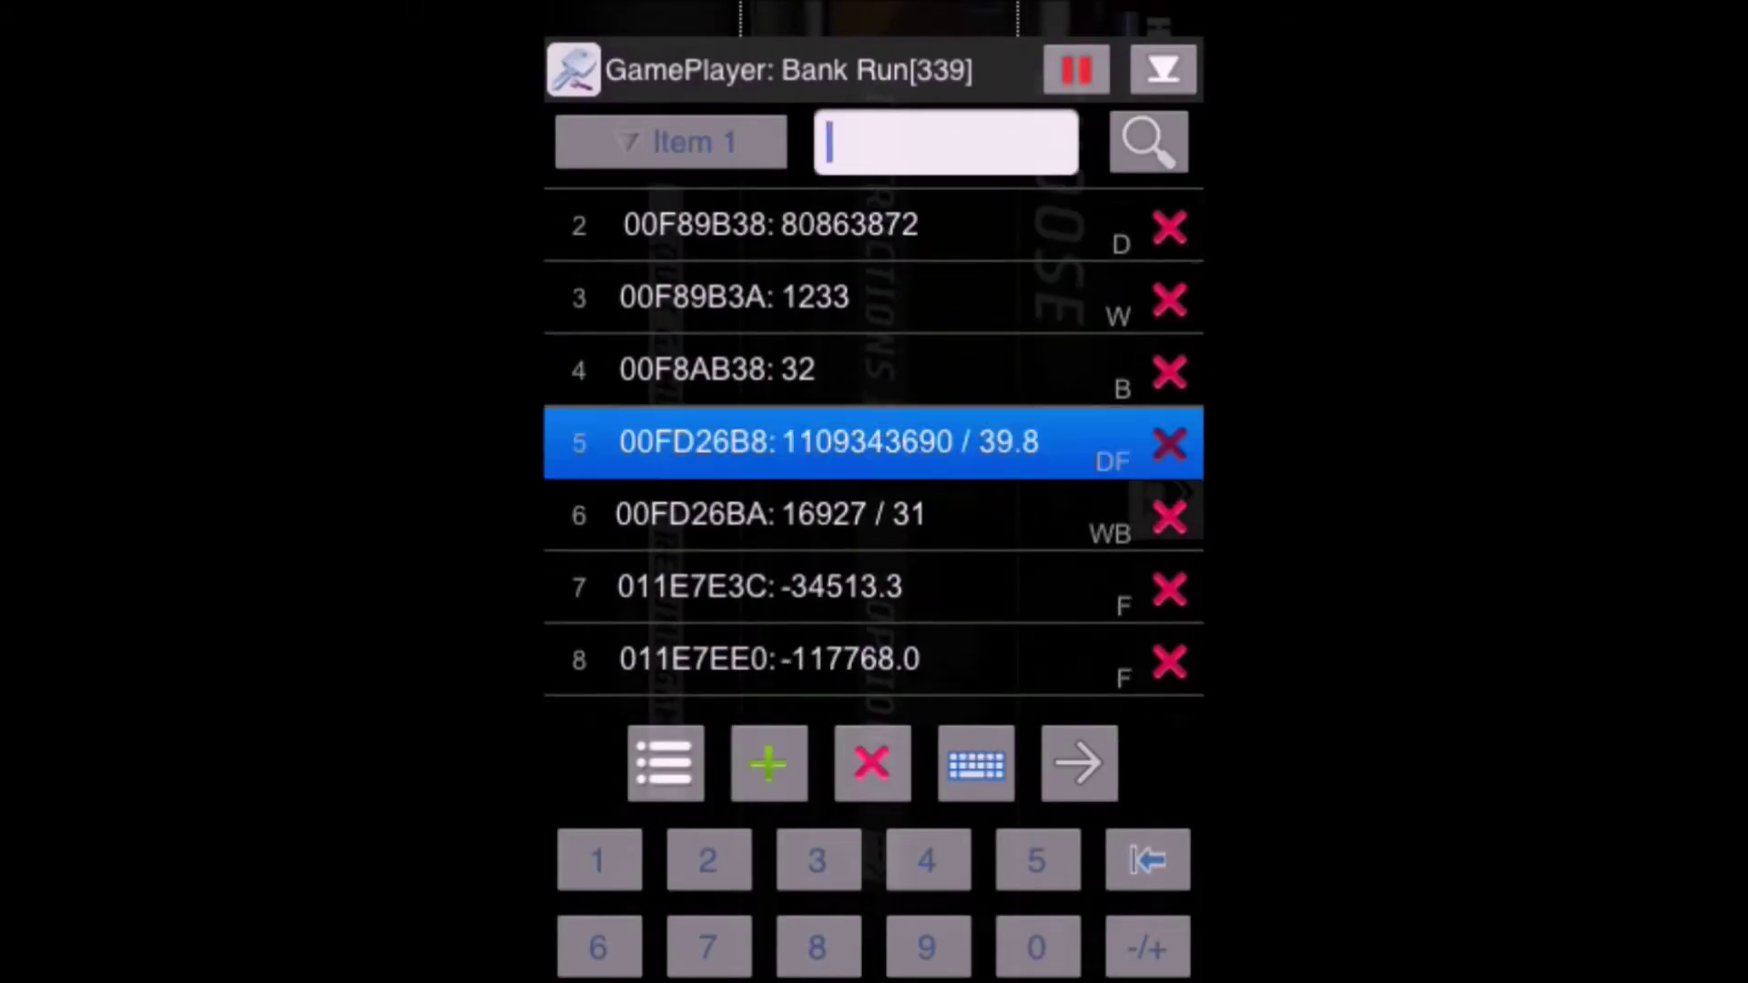
{"action": "scroll", "coordinate": [874, 437], "scroll_direction": "up", "scroll_amount": 1}
{"action": "scroll", "coordinate": [874, 438], "scroll_direction": "down", "scroll_amount": 1}
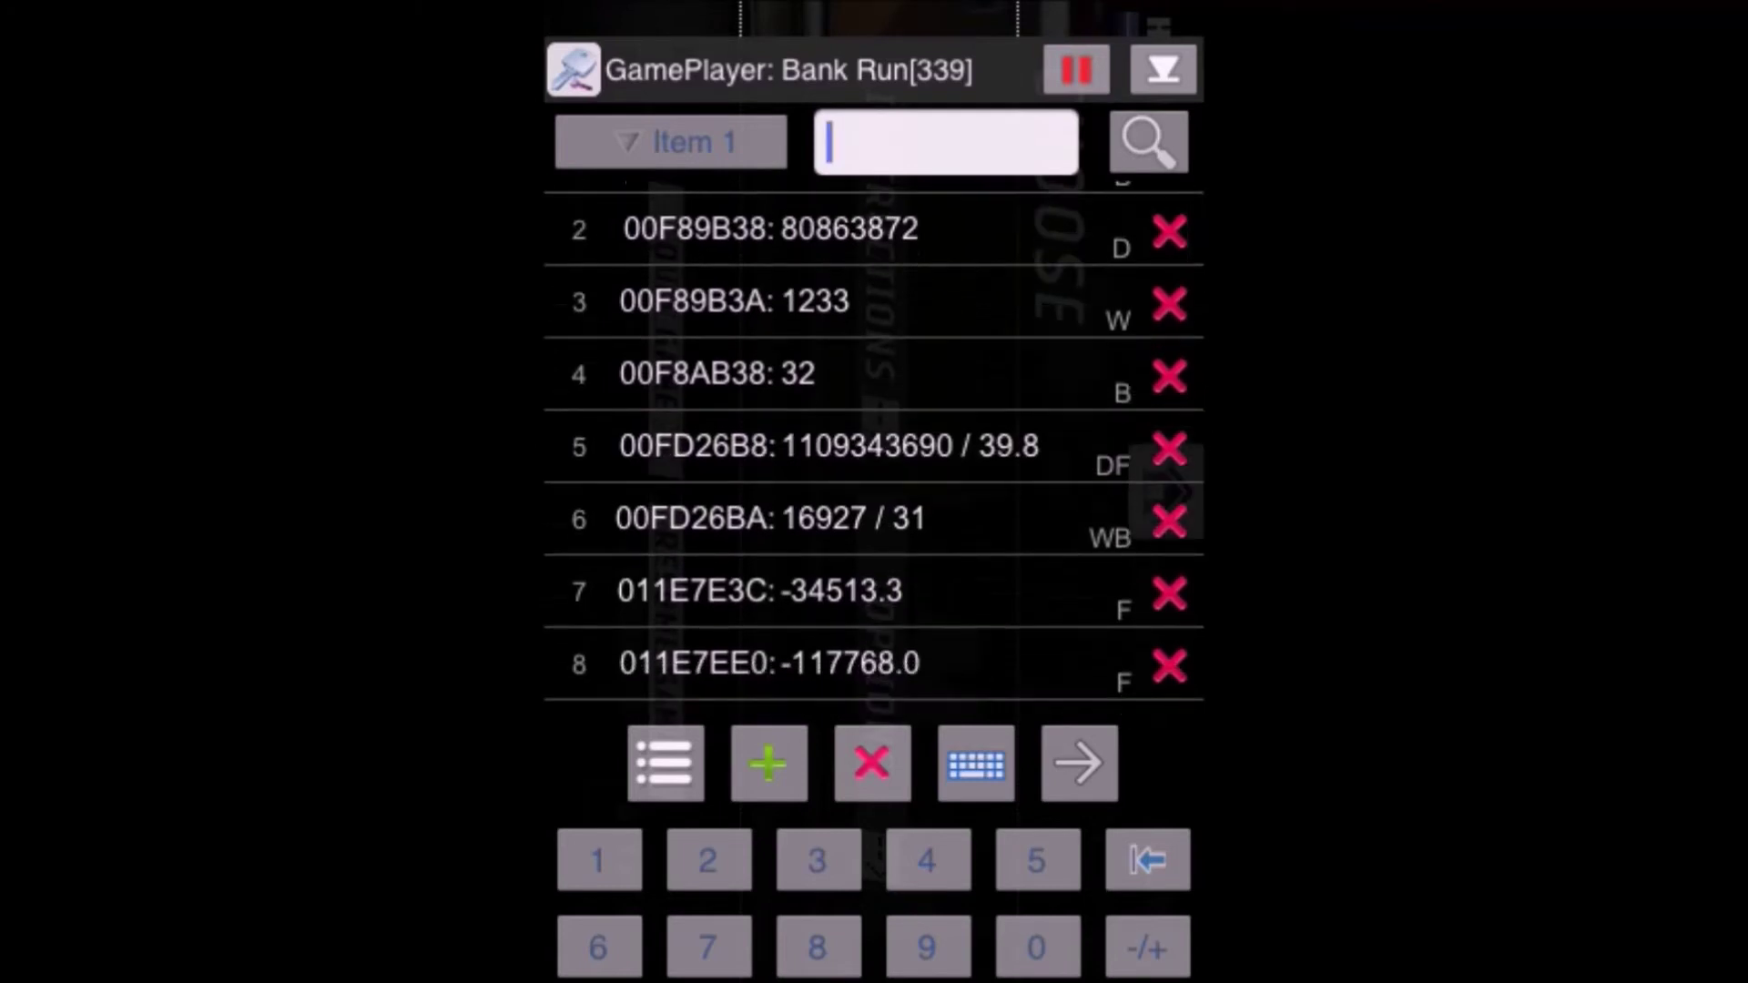
{"action": "left_click_drag", "start_coordinate": [819, 445], "coordinate": [820, 519]}
{"action": "scroll", "coordinate": [874, 438], "scroll_direction": "down", "scroll_amount": 1}
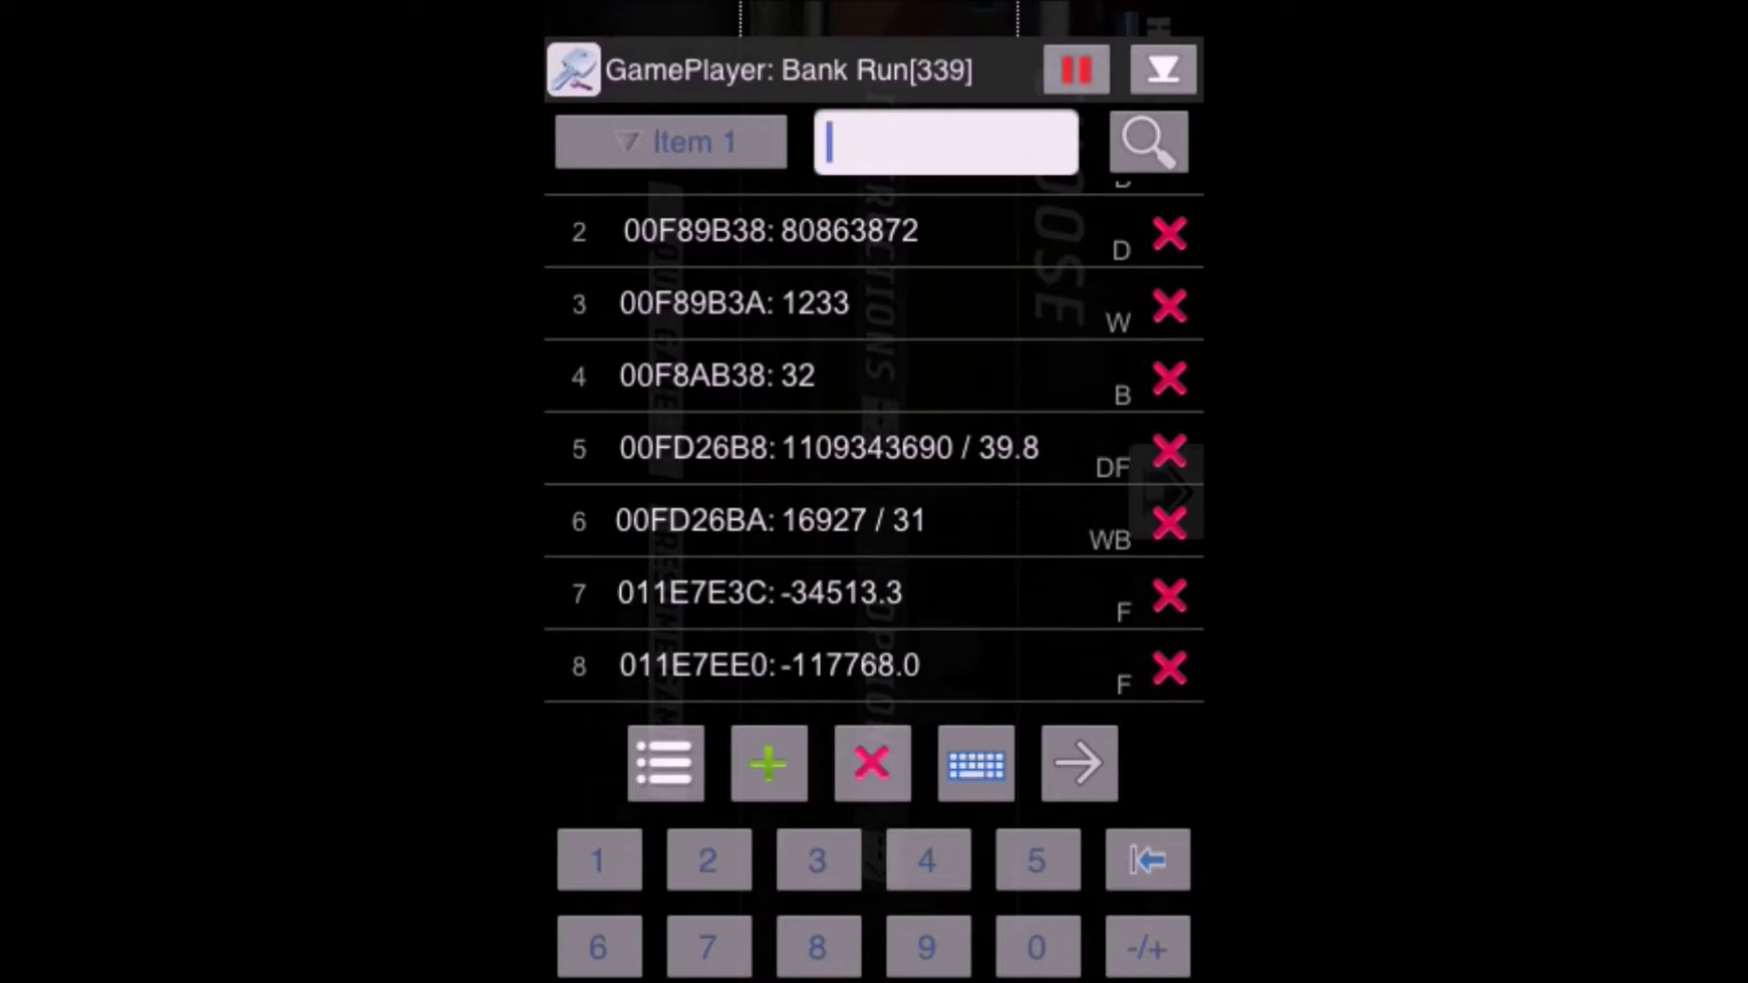
{"action": "left_click", "coordinate": [829, 448]}
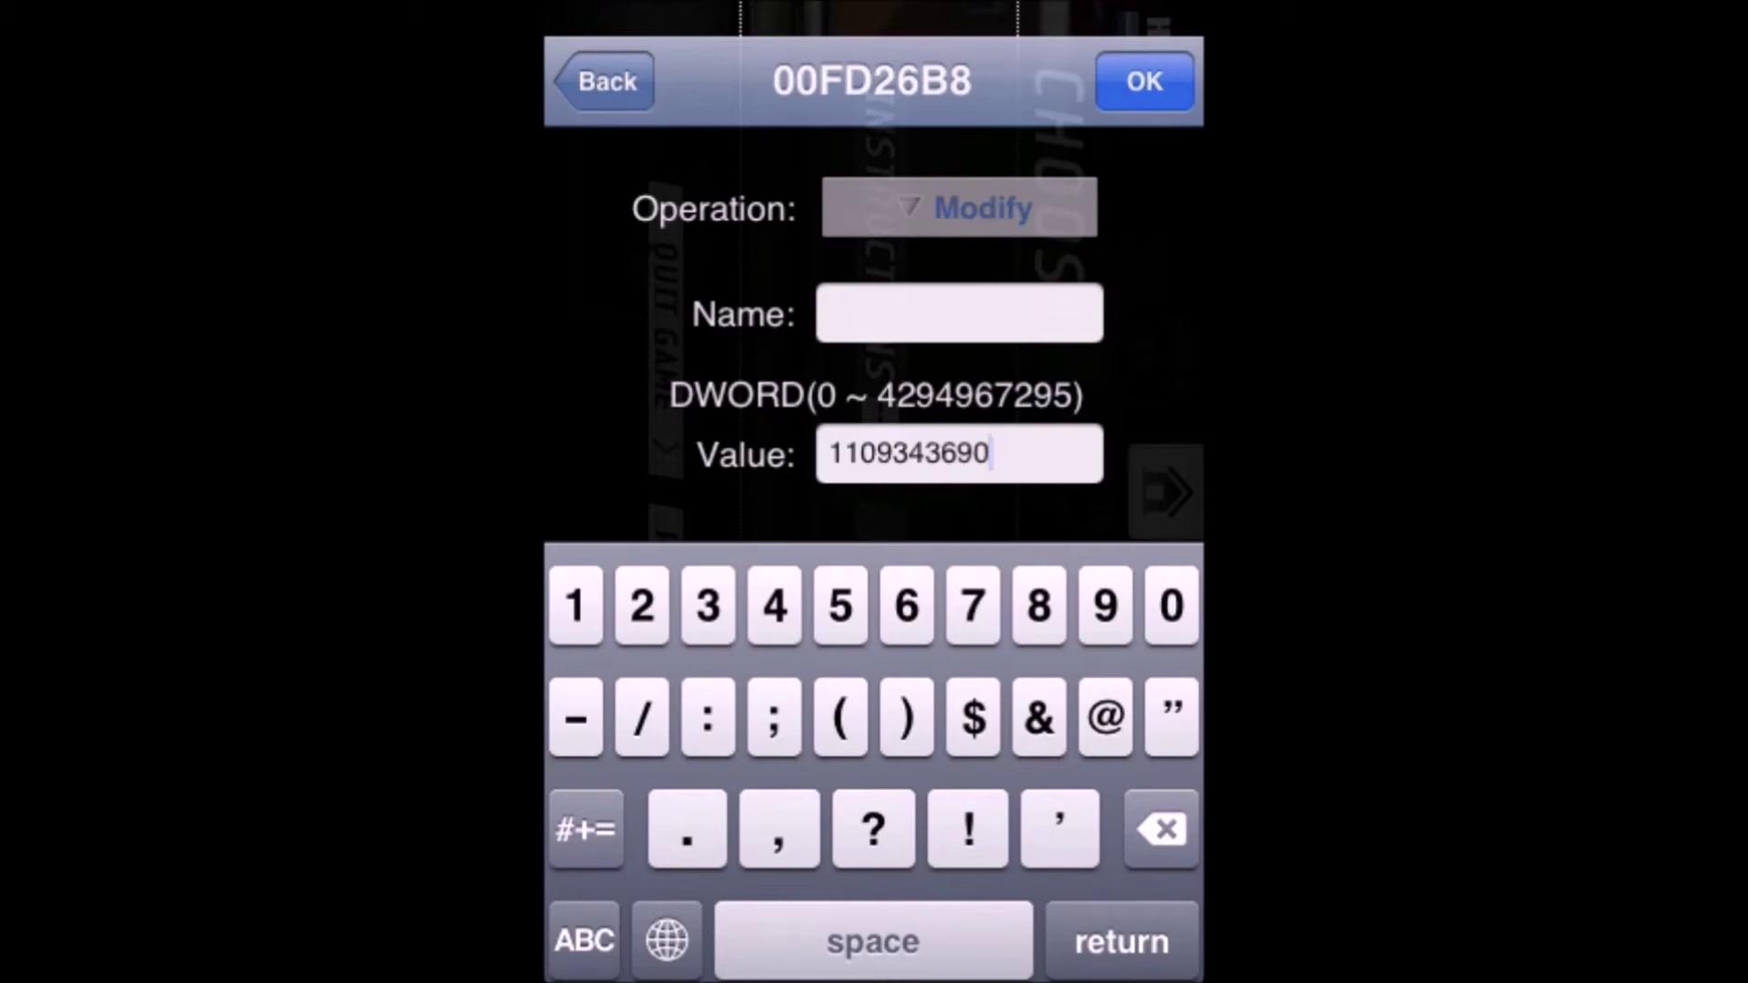
{"action": "key", "text": "BackSpace"}
{"action": "key", "text": "BackSpace"}
{"action": "key", "text": "BackSpace"}
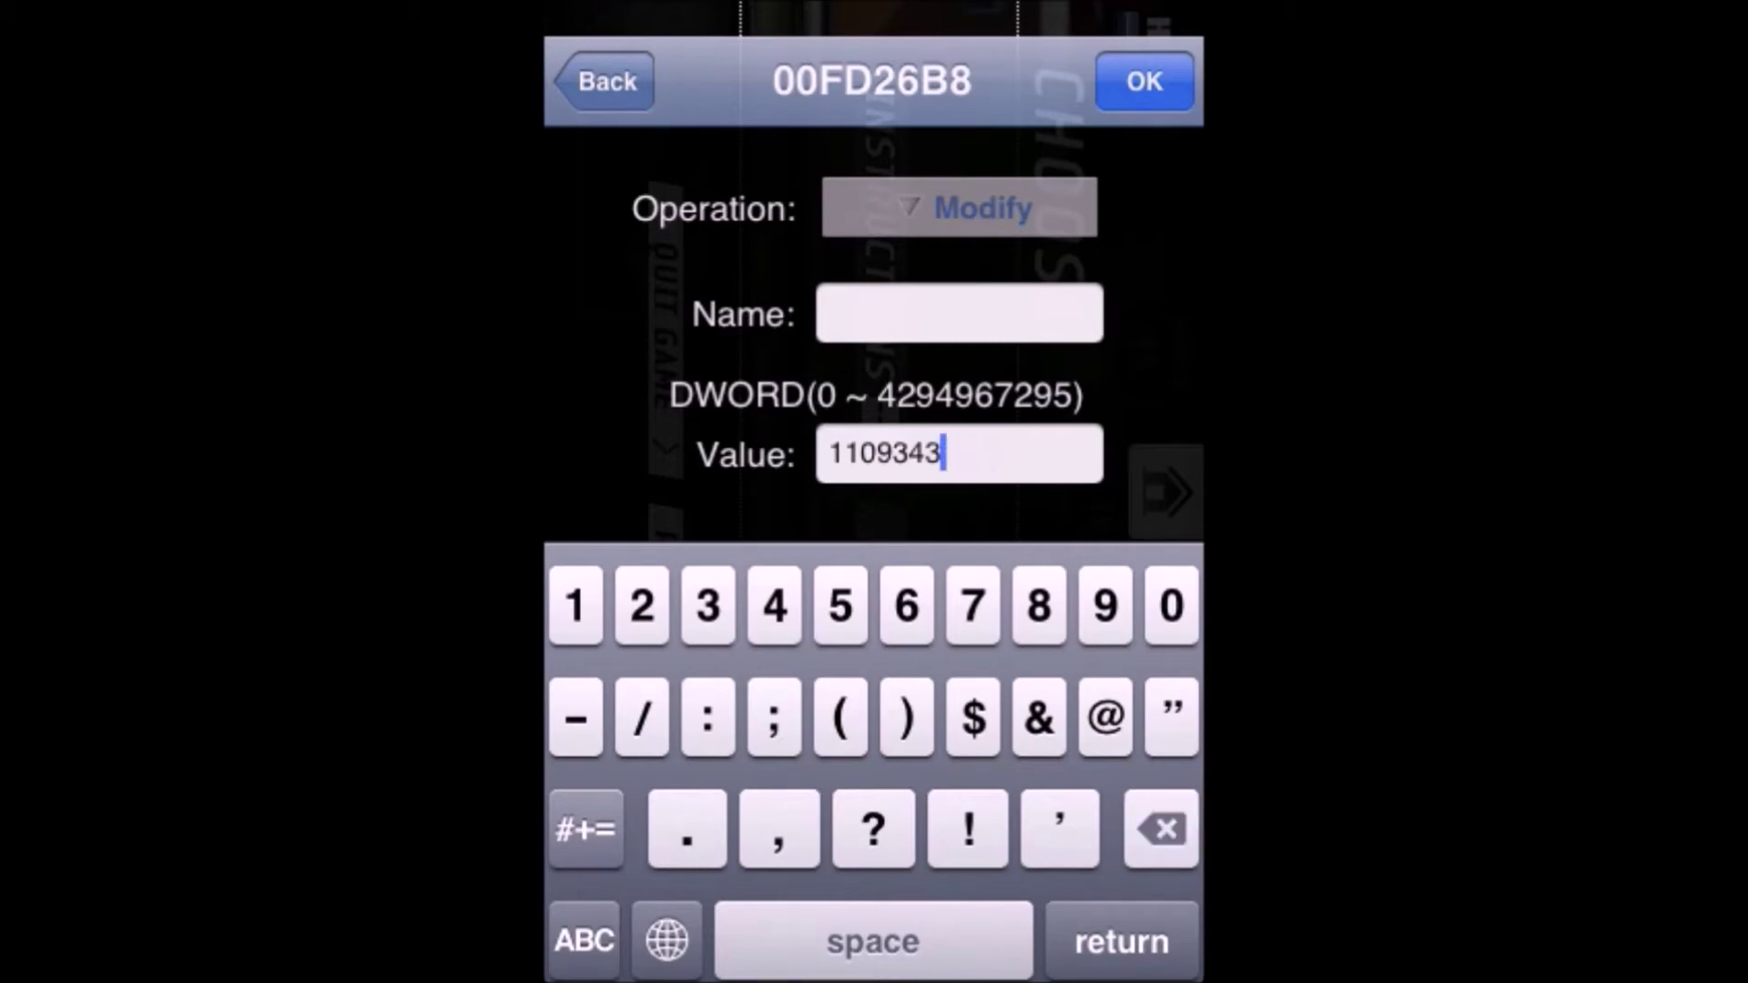
{"action": "key", "text": "BackSpace"}
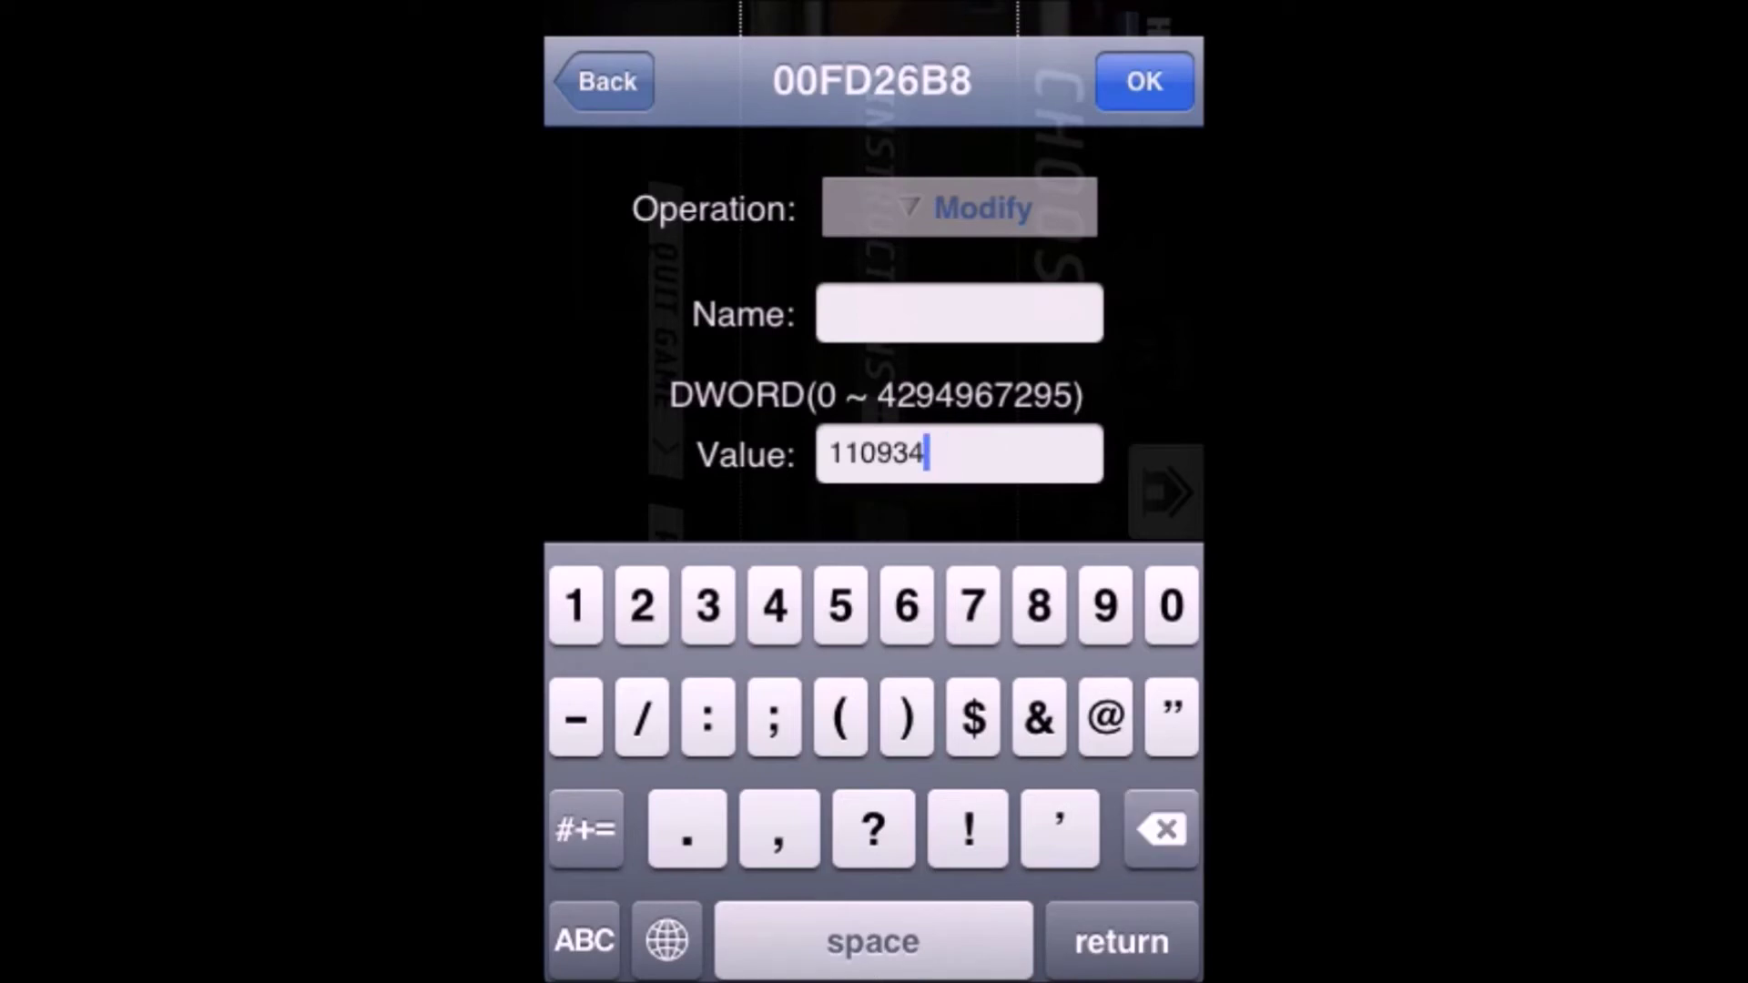
{"action": "type", "text": "999"}
{"action": "type", "text": "9"}
{"action": "left_click", "coordinate": [960, 208]}
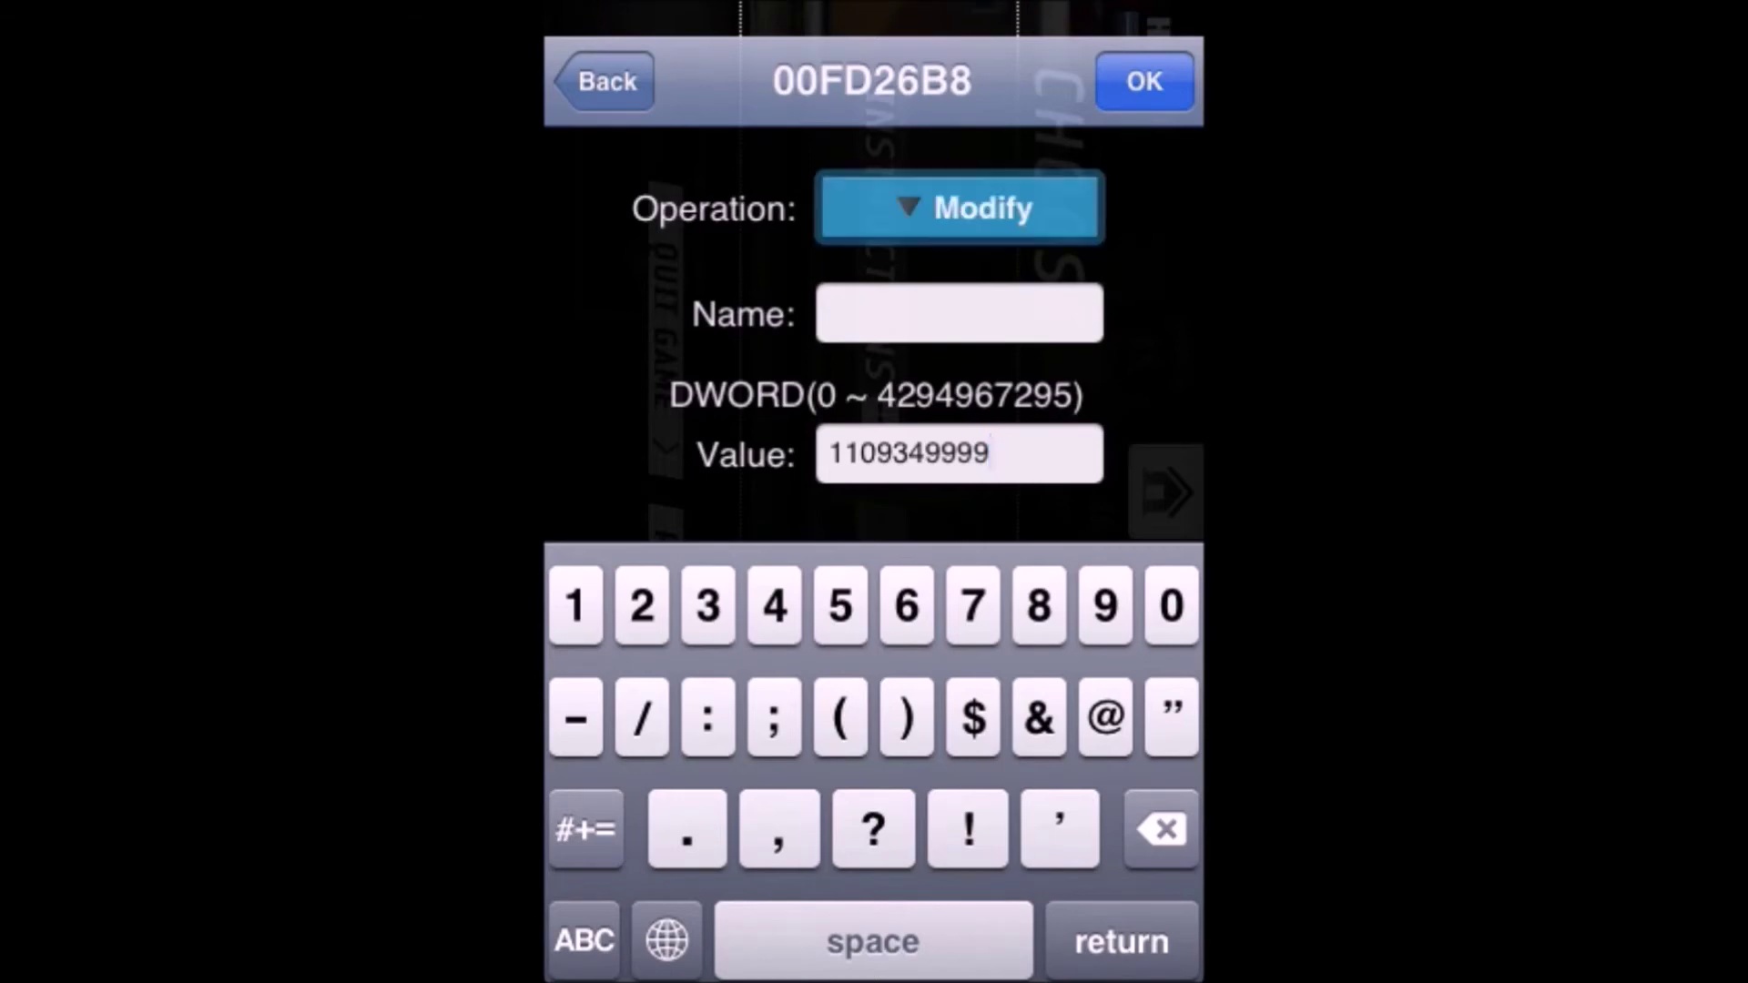
{"action": "left_click", "coordinate": [872, 761]}
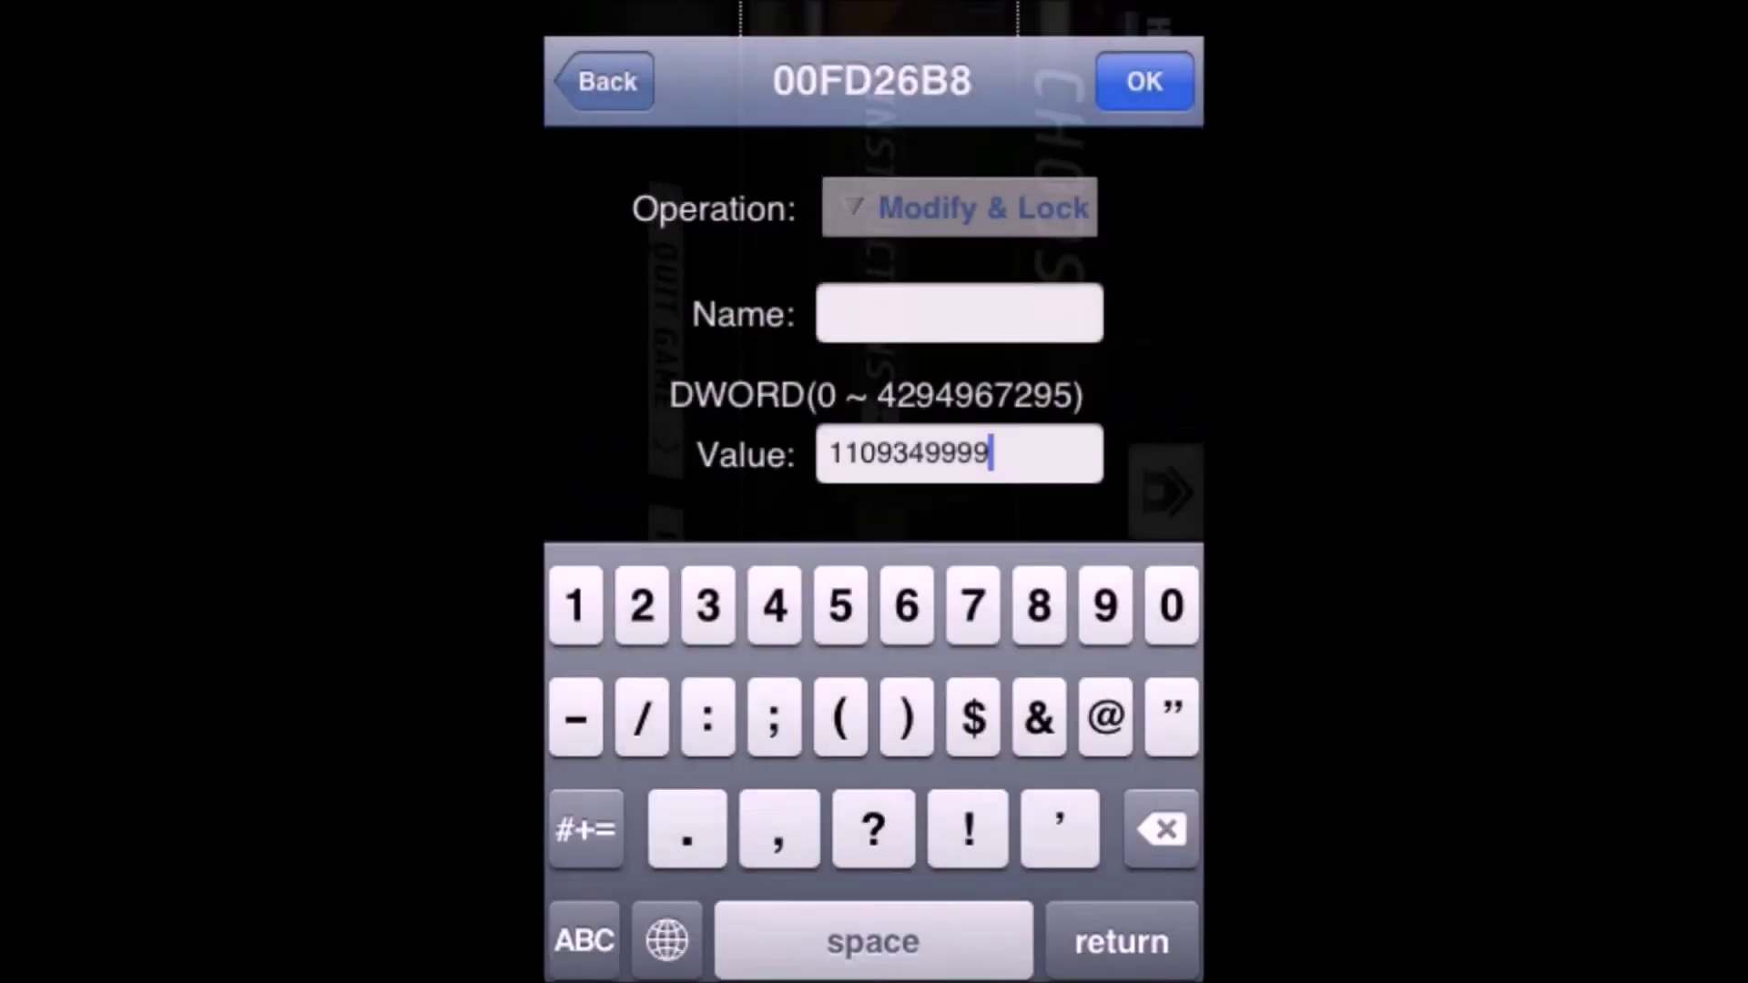
{"action": "left_click", "coordinate": [1144, 80]}
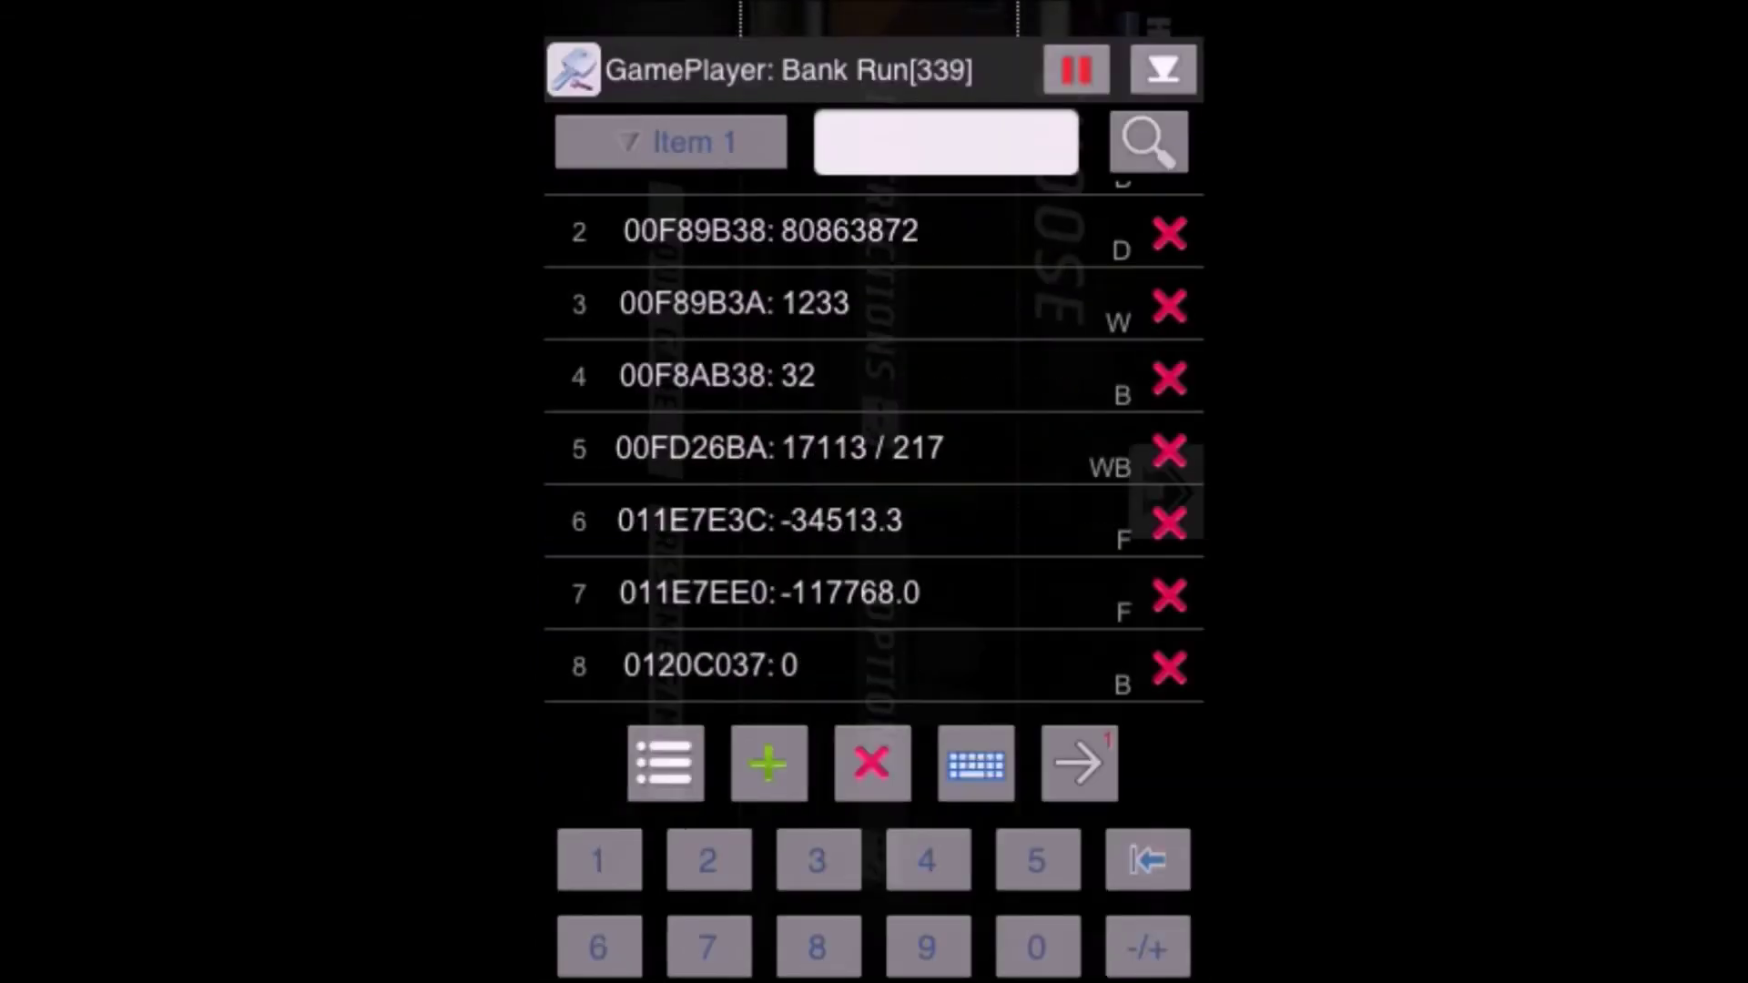
Step: Close GamePlayer, resume level 15 and walk the player right along the street
{"action": "left_click", "coordinate": [1163, 71]}
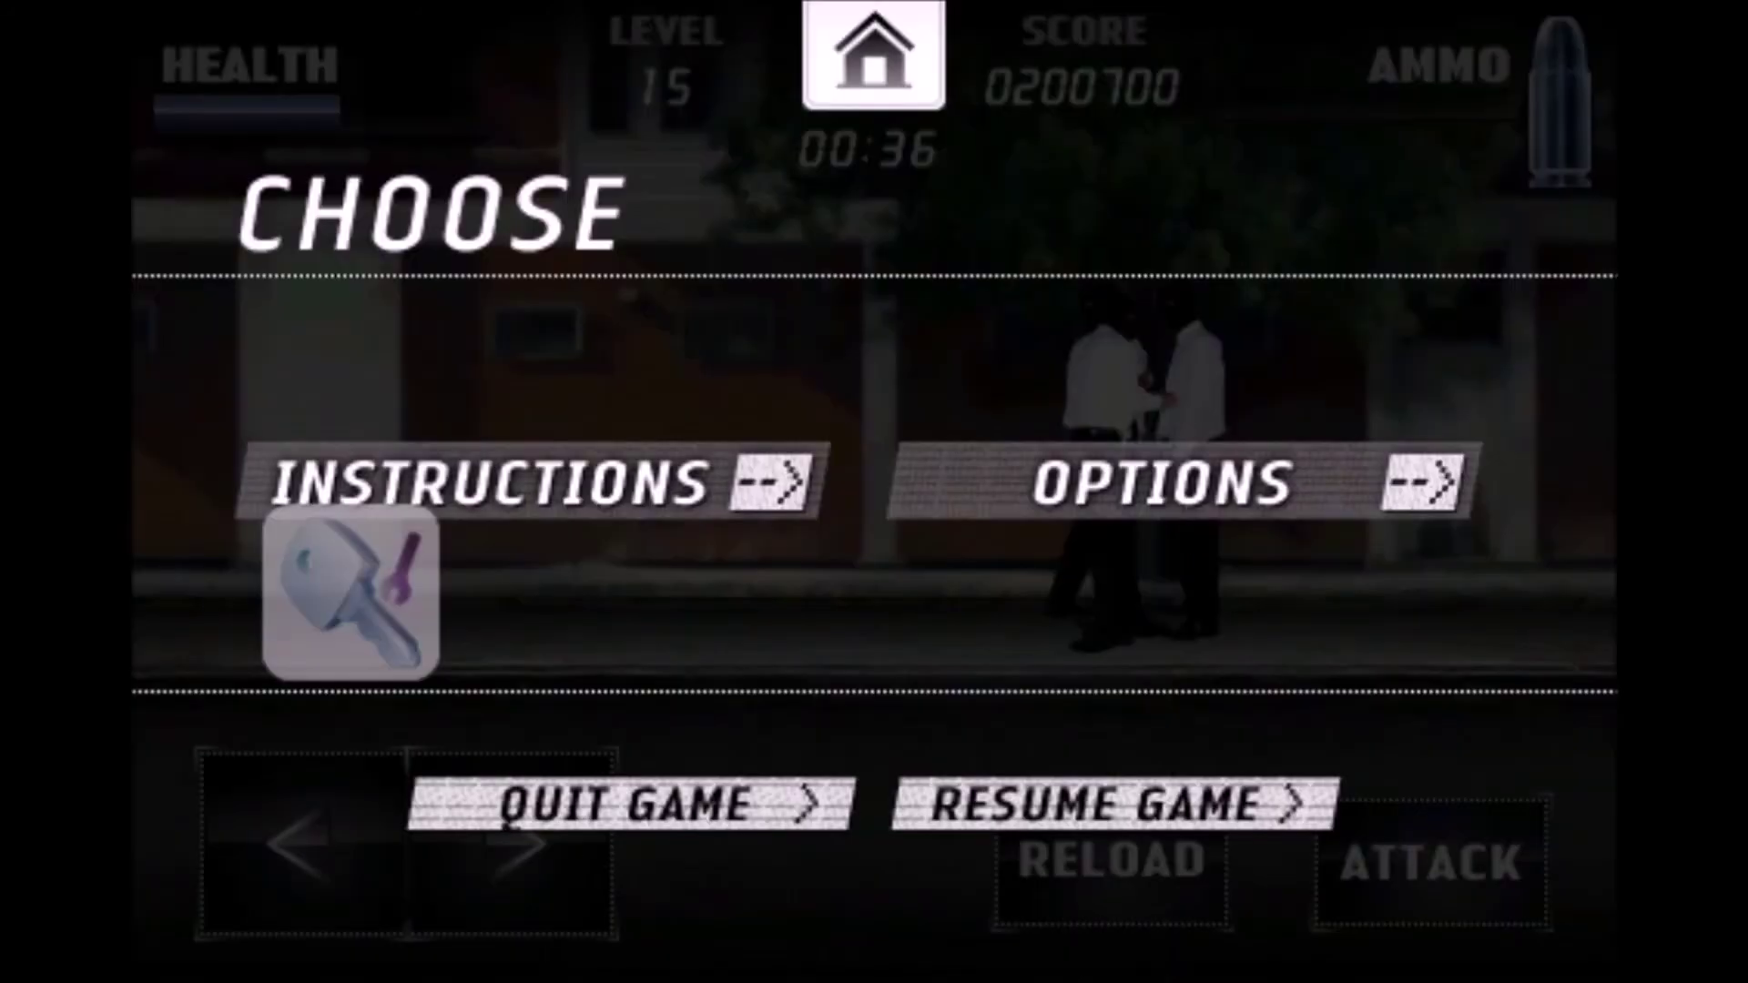
{"action": "key", "text": "Escape"}
{"action": "key", "text": "space"}
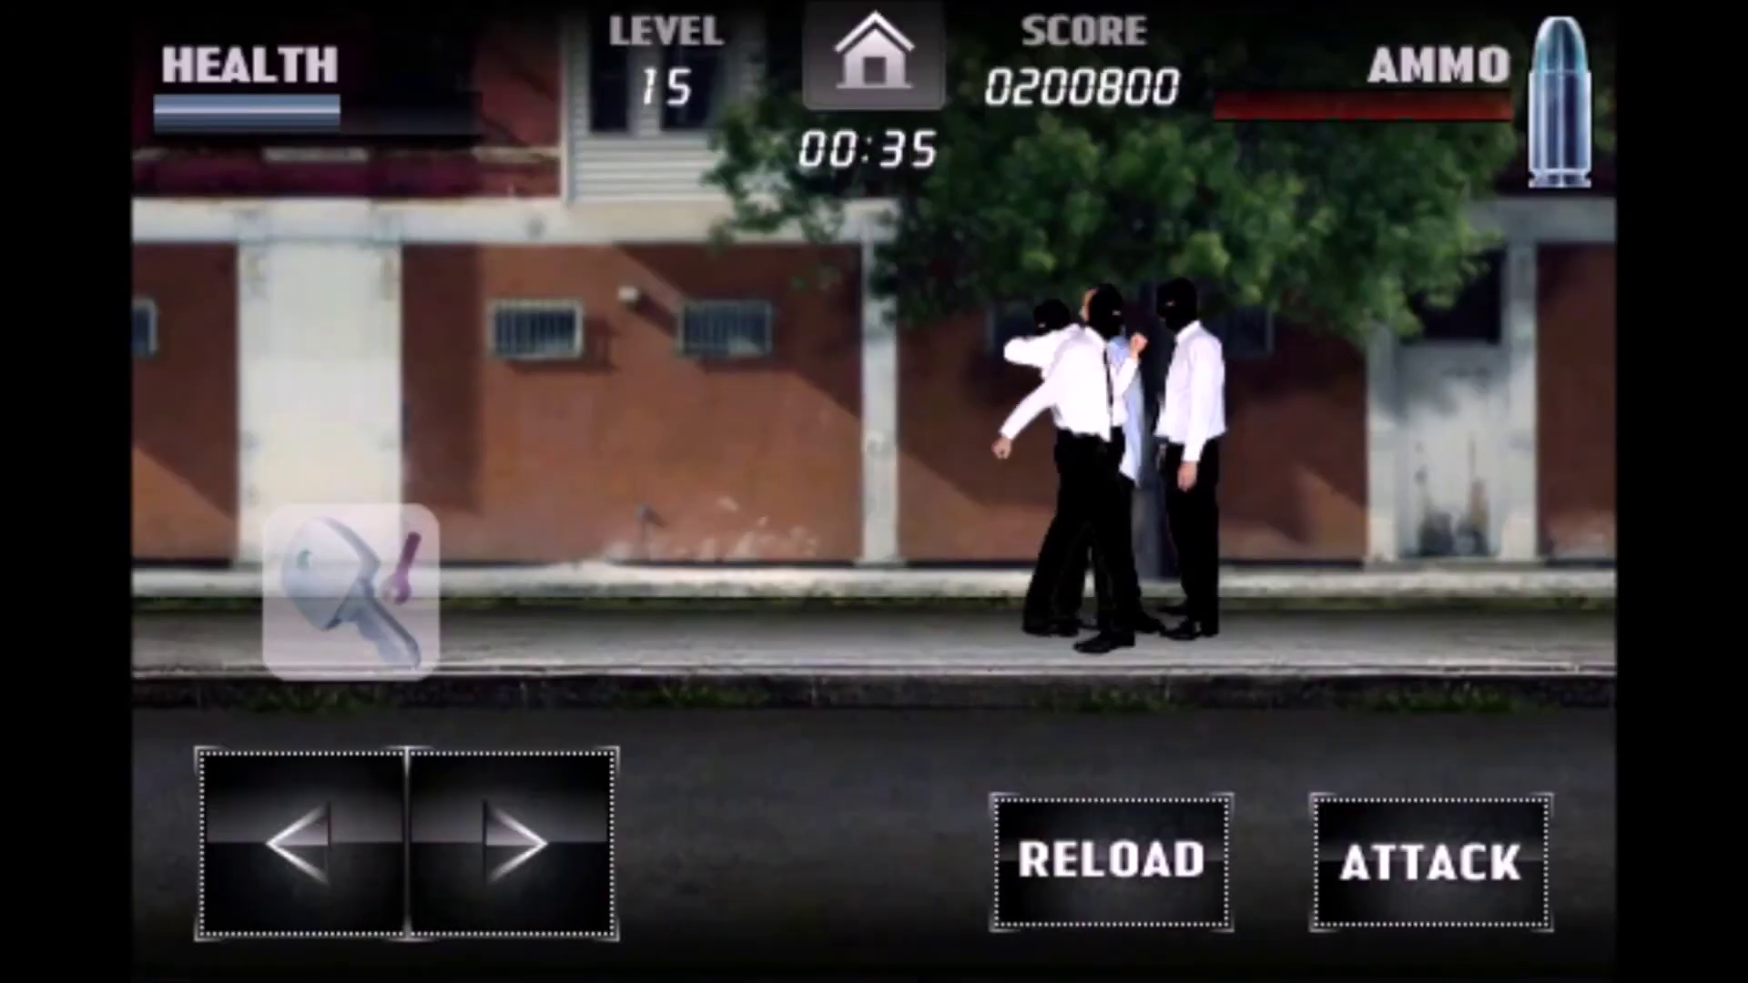
{"action": "key", "text": "Right"}
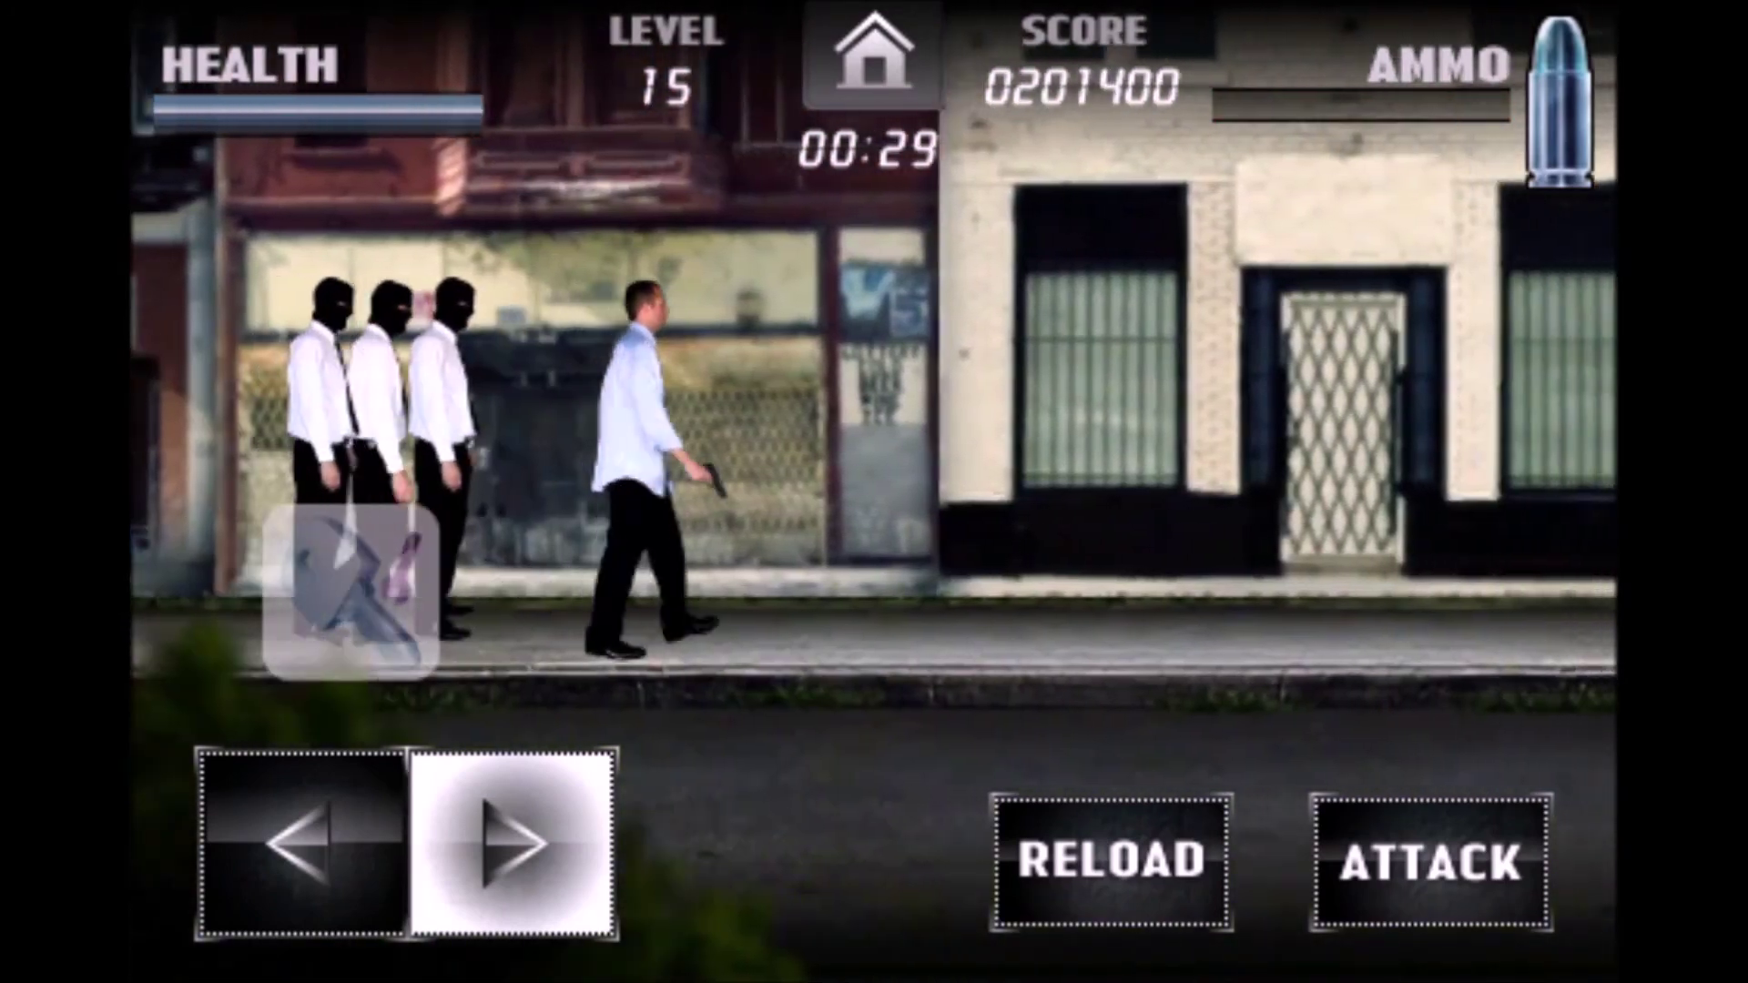
{"action": "key", "text": "Right"}
{"action": "key", "text": "Right"}
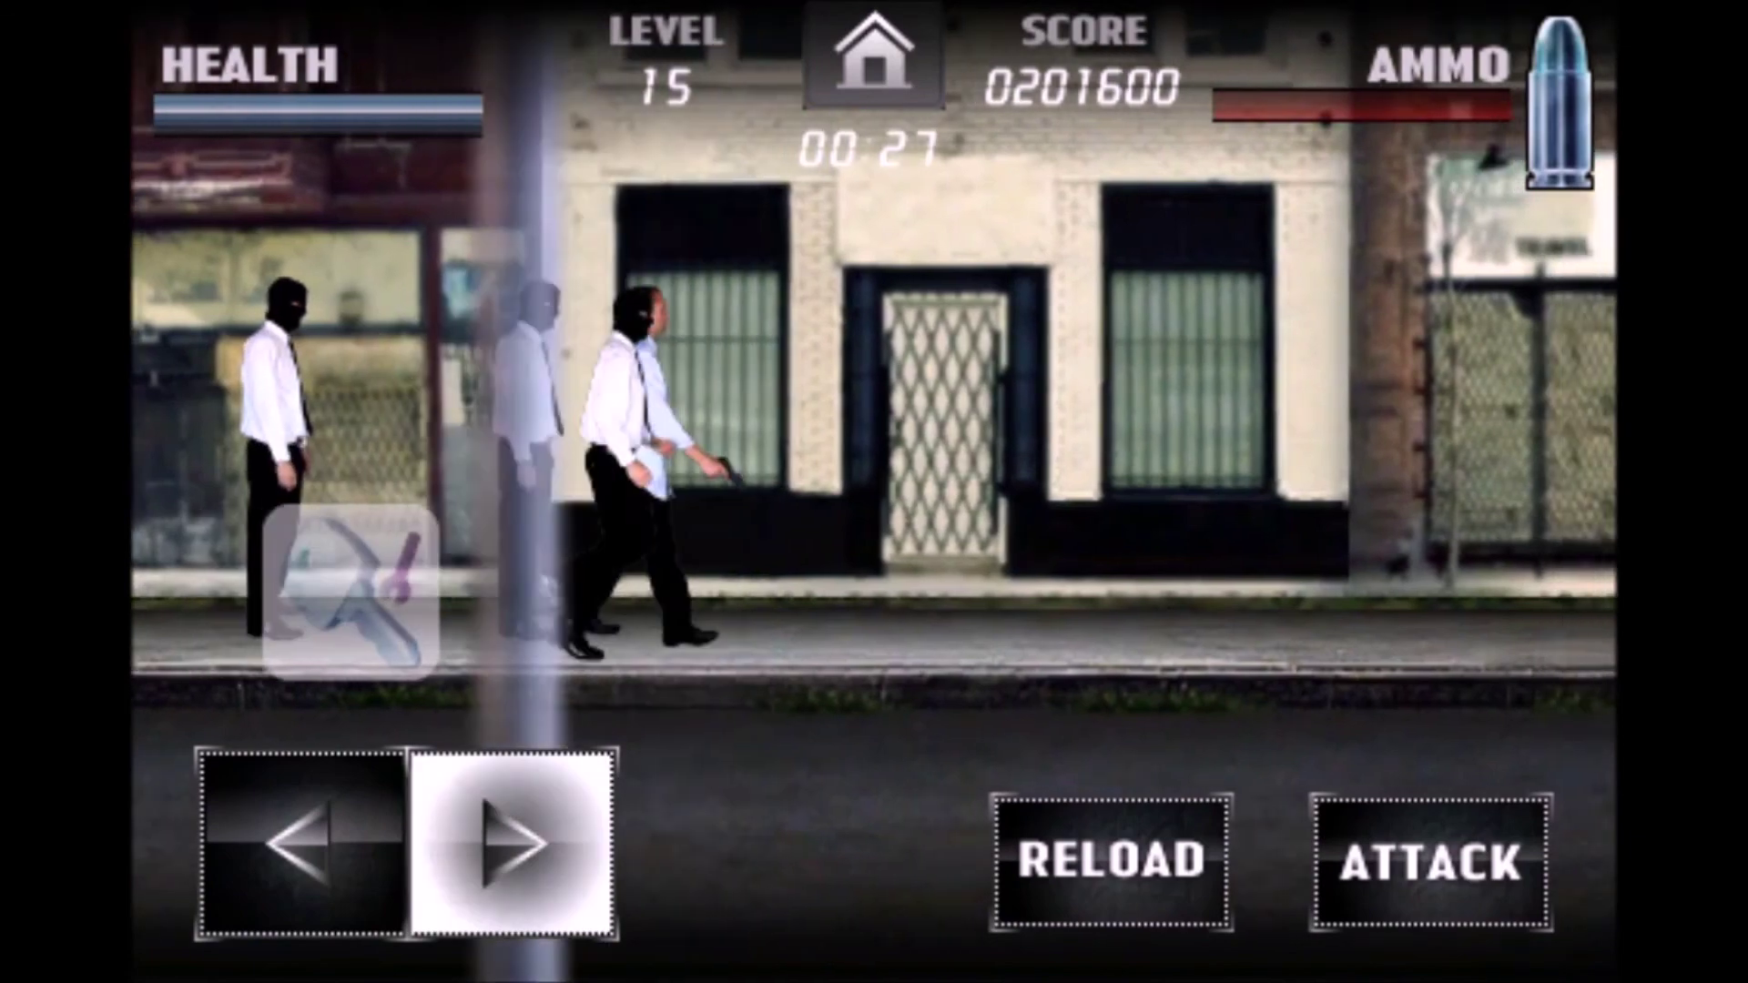
{"action": "key", "text": "Right"}
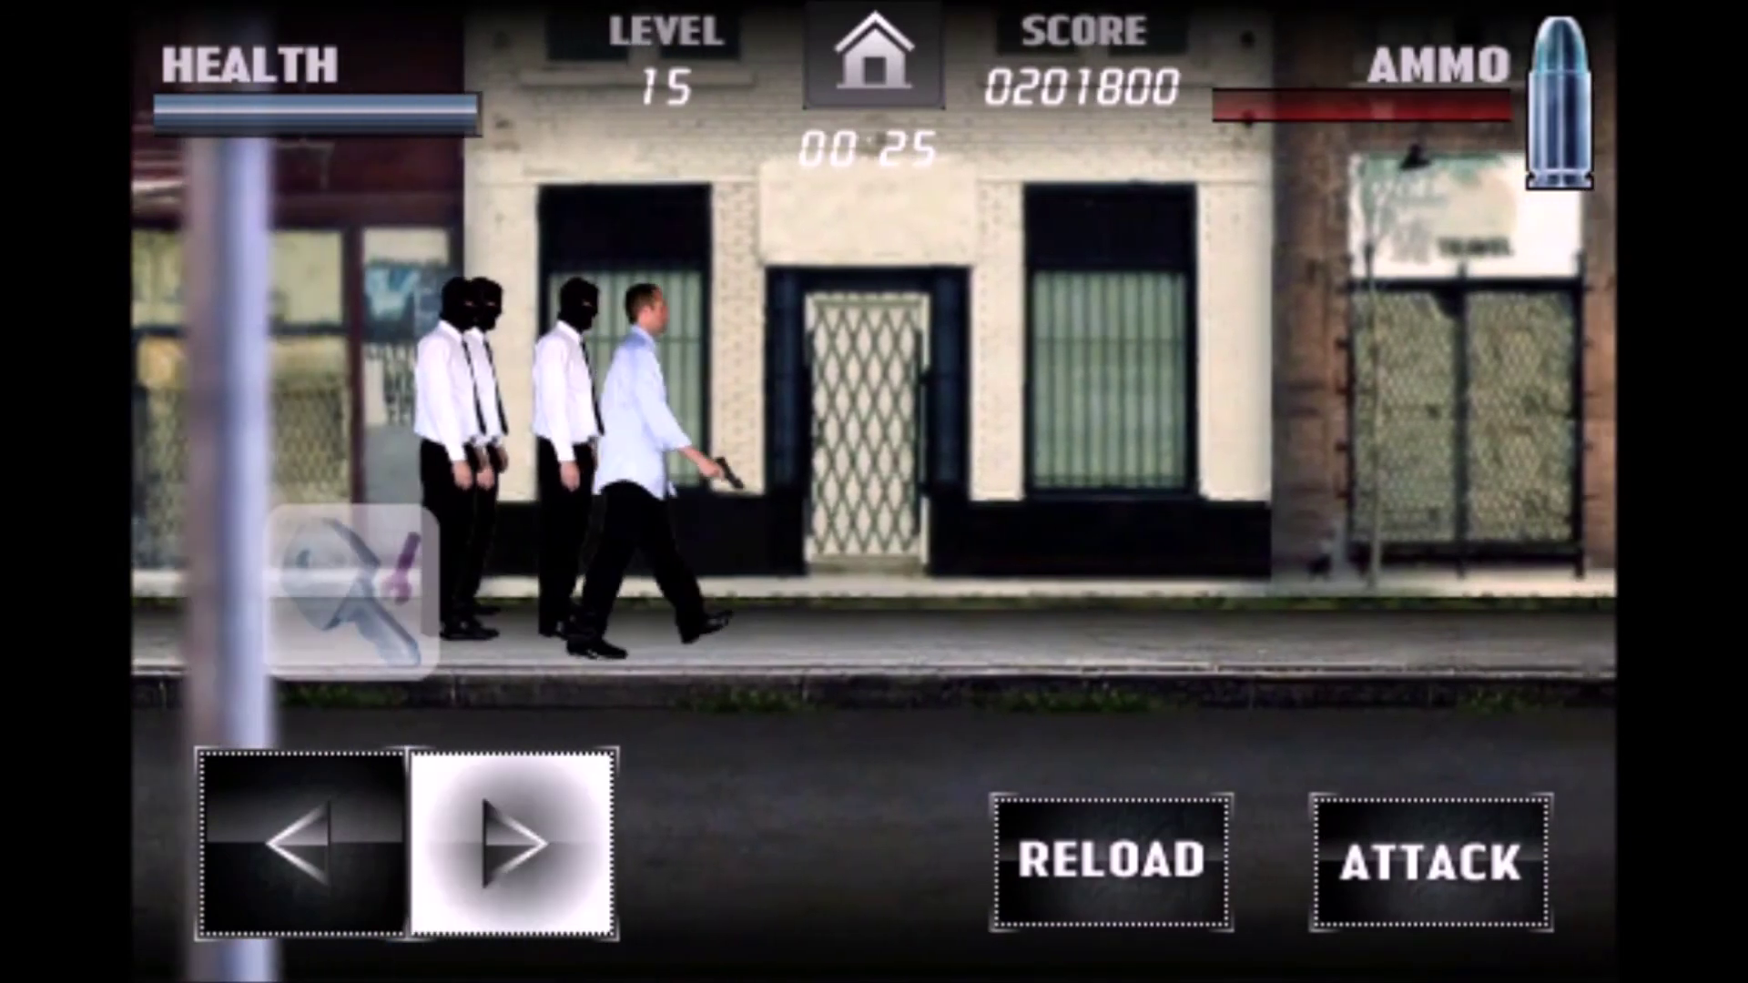
{"action": "key", "text": "Right"}
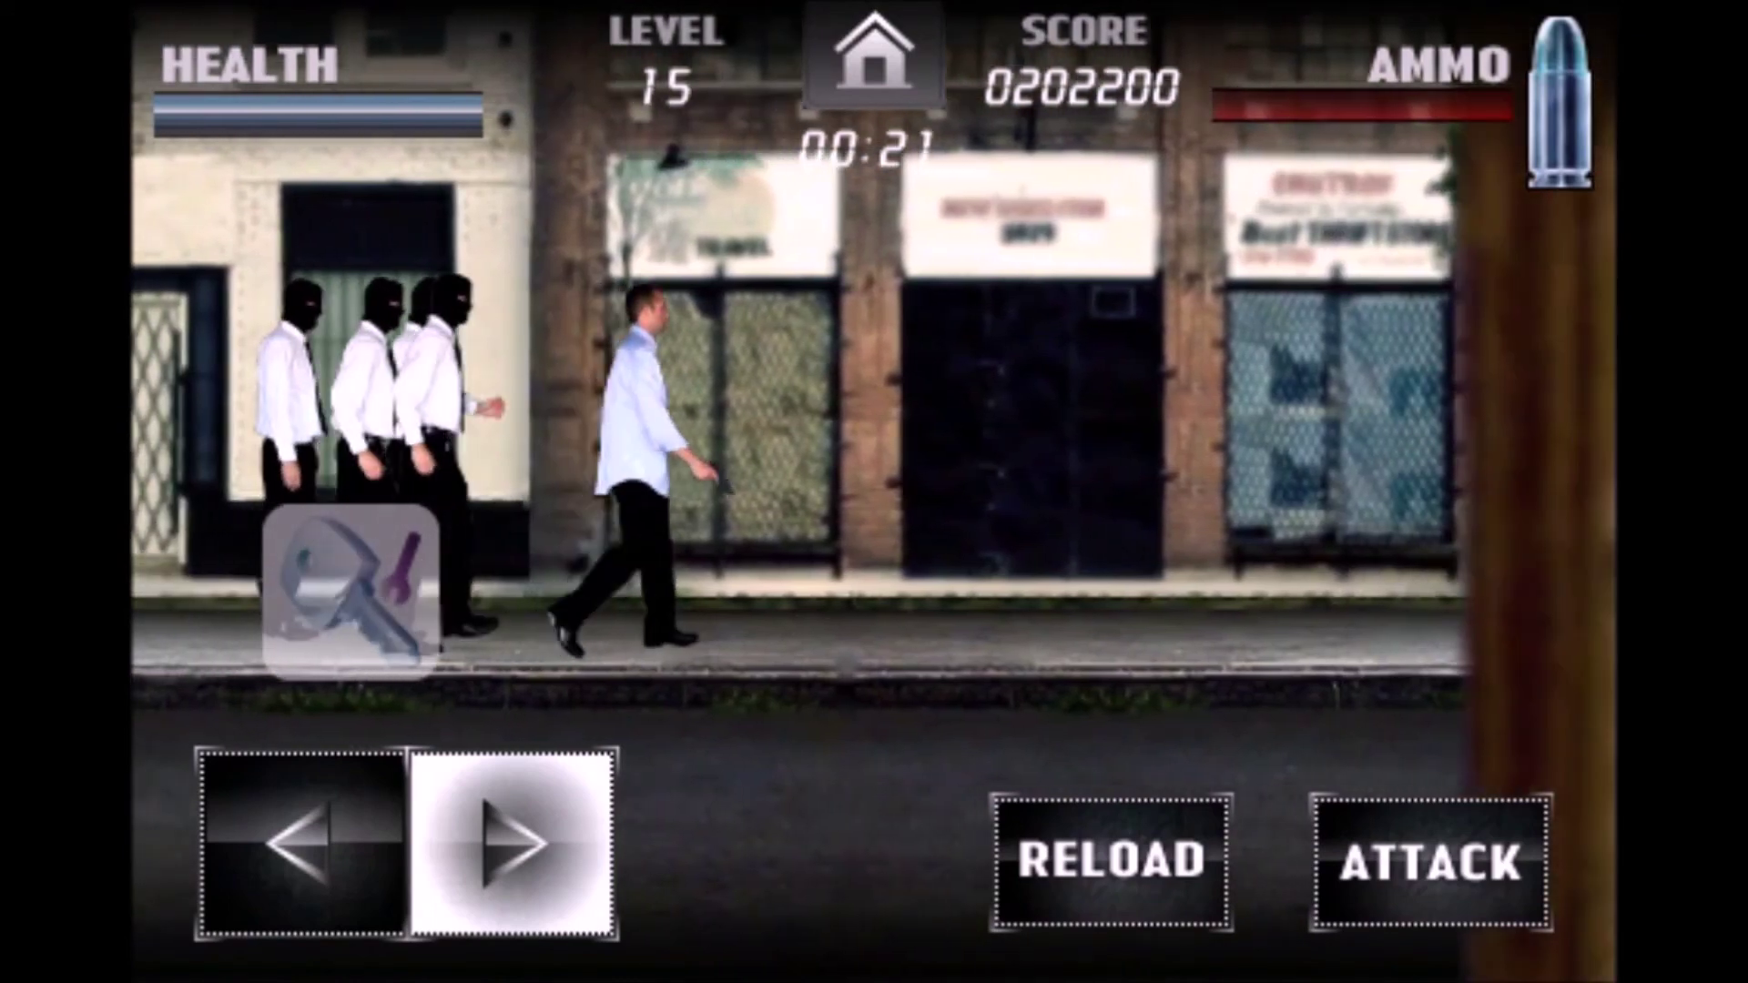
{"action": "key", "text": "Right"}
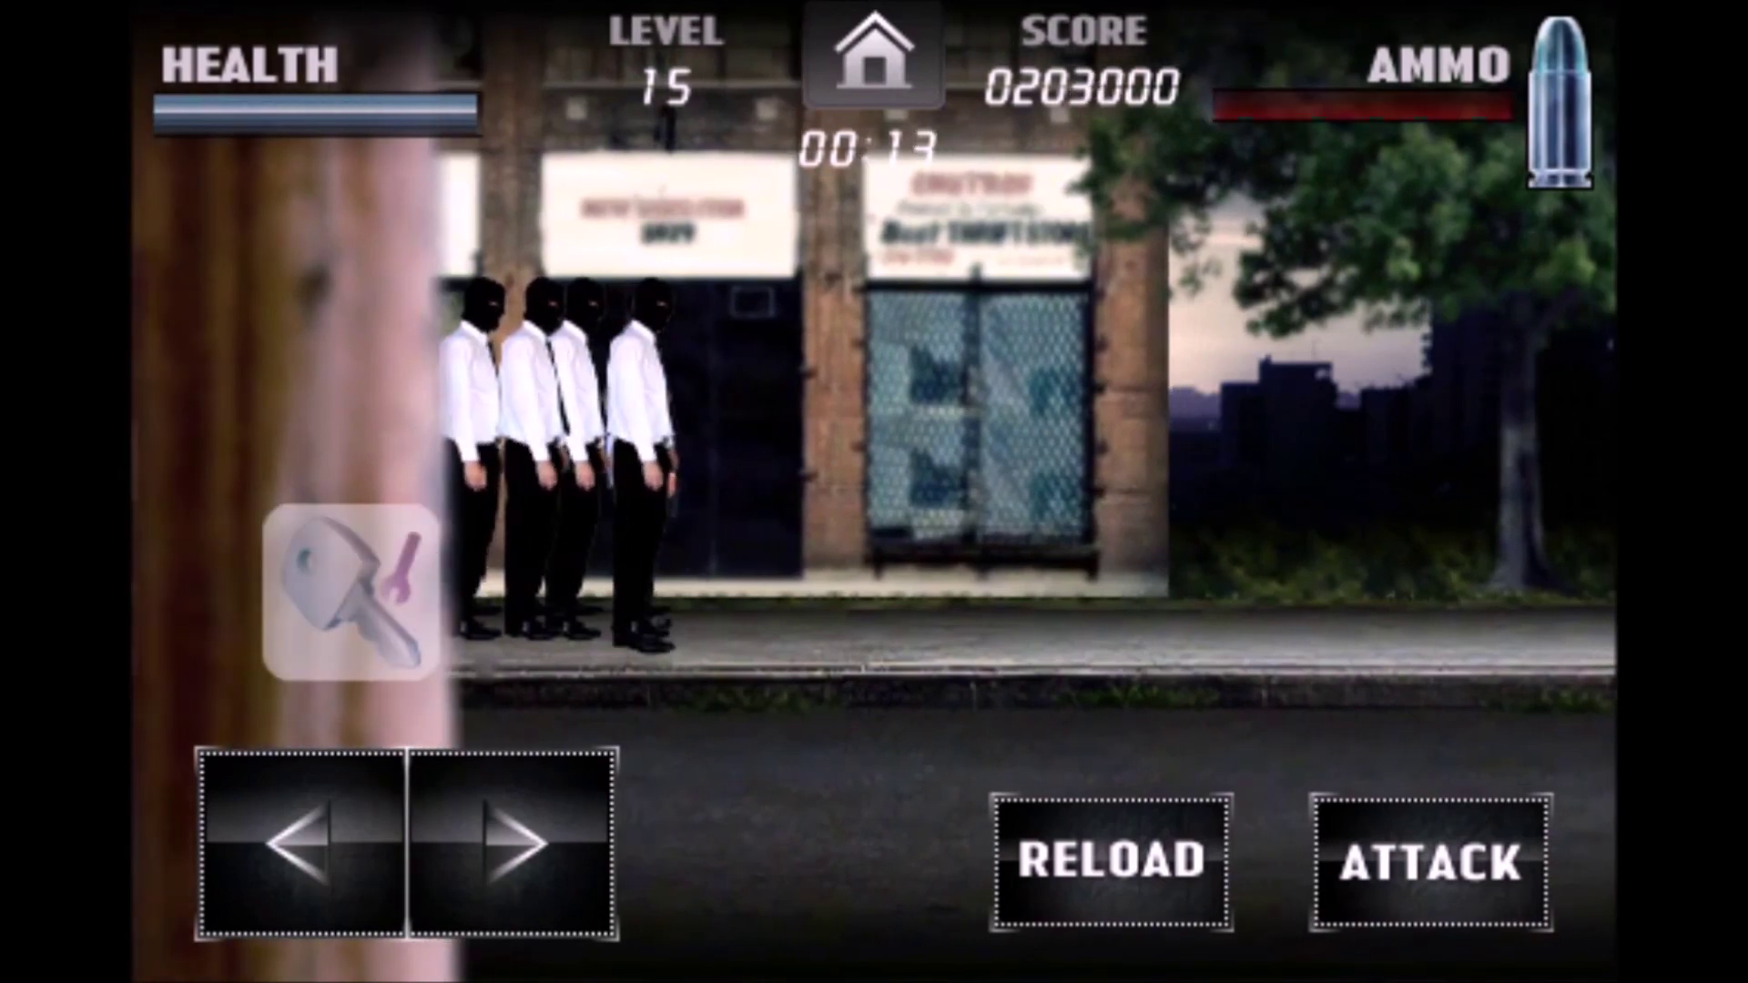
Step: Move and attack the masked enemies while health stays full
{"action": "left_click", "coordinate": [512, 843]}
{"action": "left_click", "coordinate": [1431, 862]}
{"action": "left_click", "coordinate": [512, 843]}
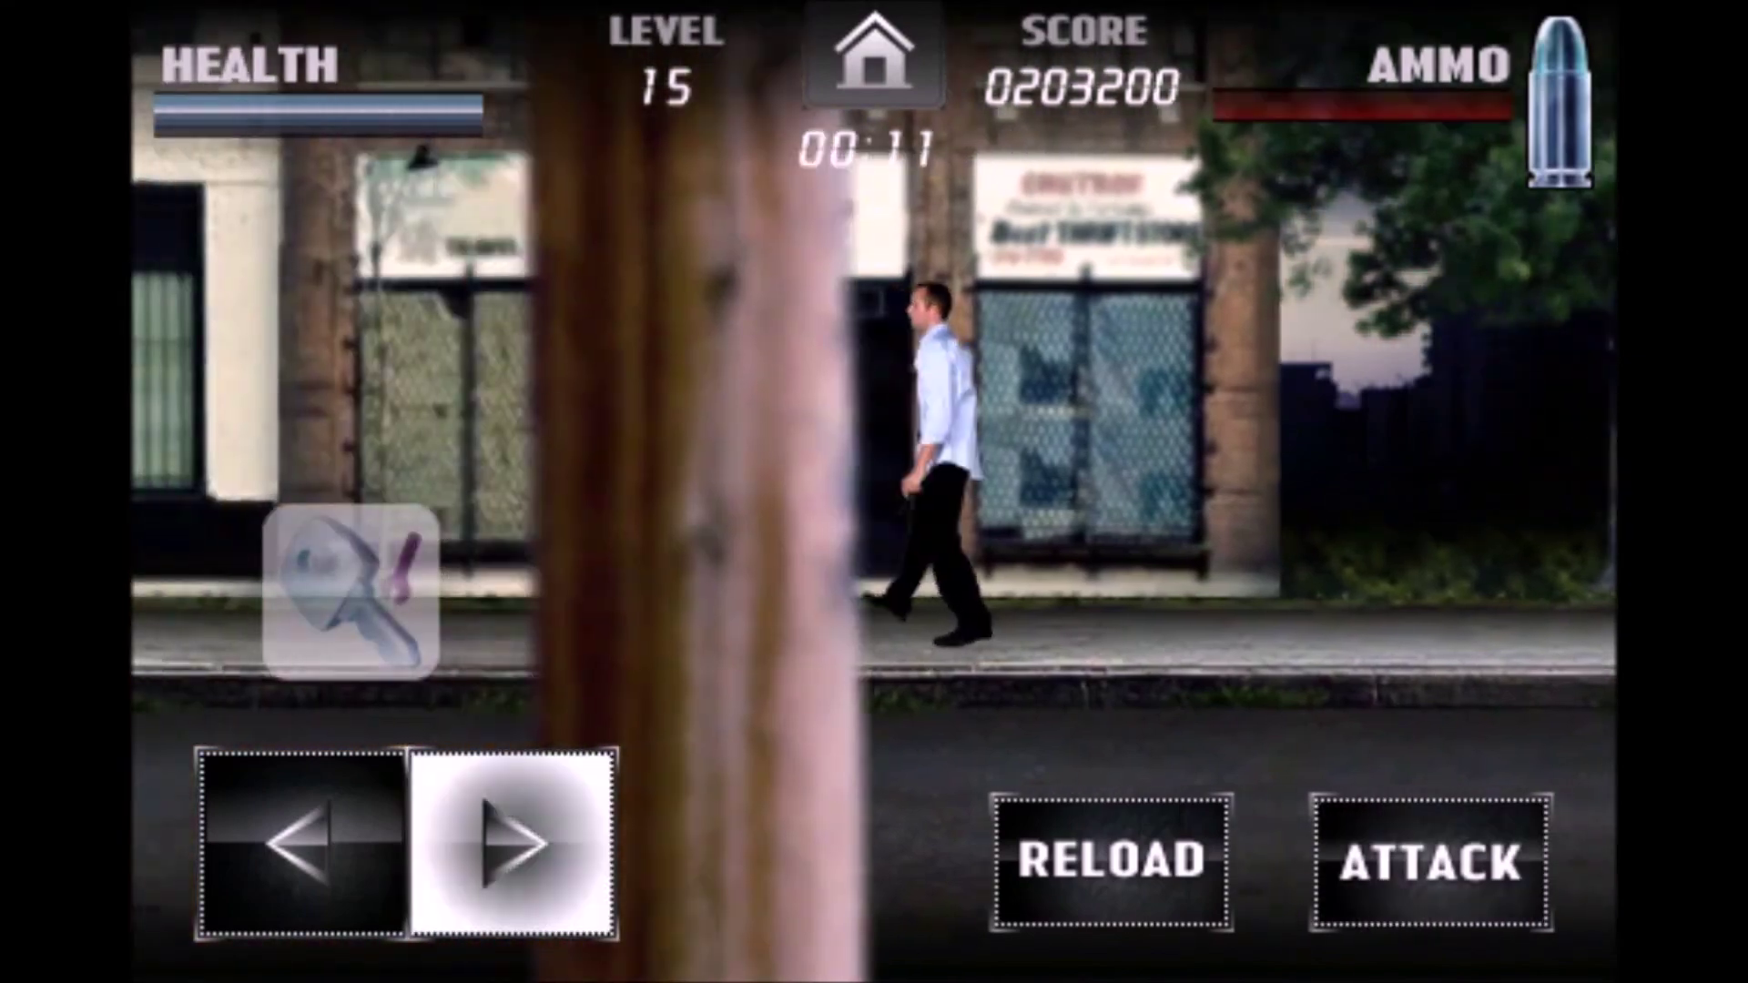
{"action": "left_click", "coordinate": [300, 843]}
{"action": "left_click", "coordinate": [1430, 862]}
{"action": "left_click", "coordinate": [511, 842]}
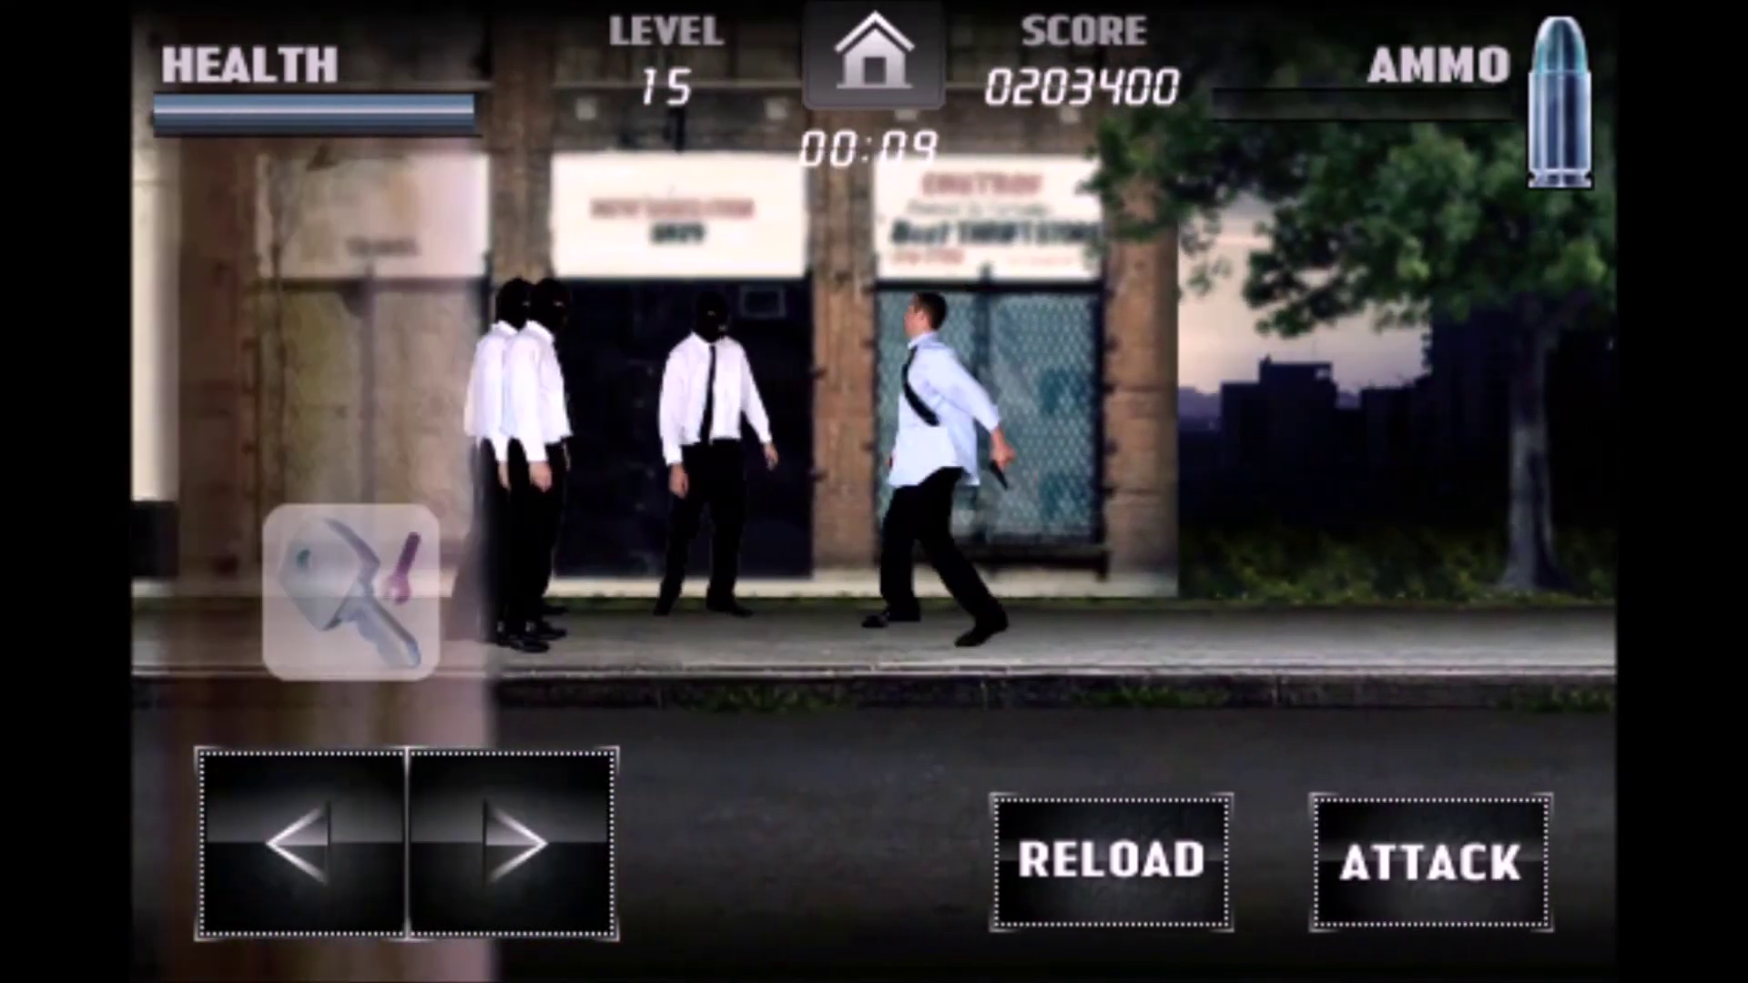